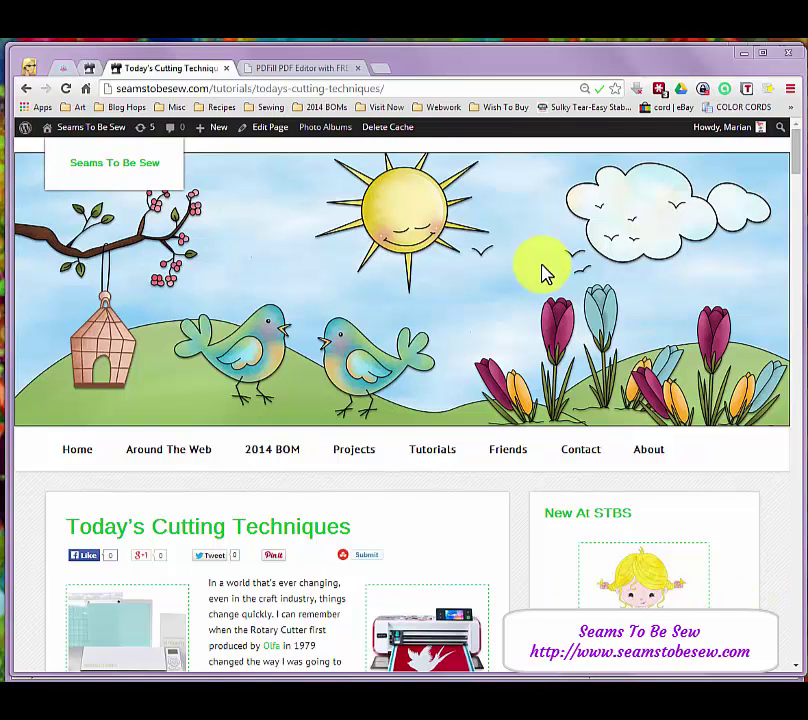
- Open PDFill's Free PDF Writer page and go to the download page for the entire PDFill package
click(340, 77)
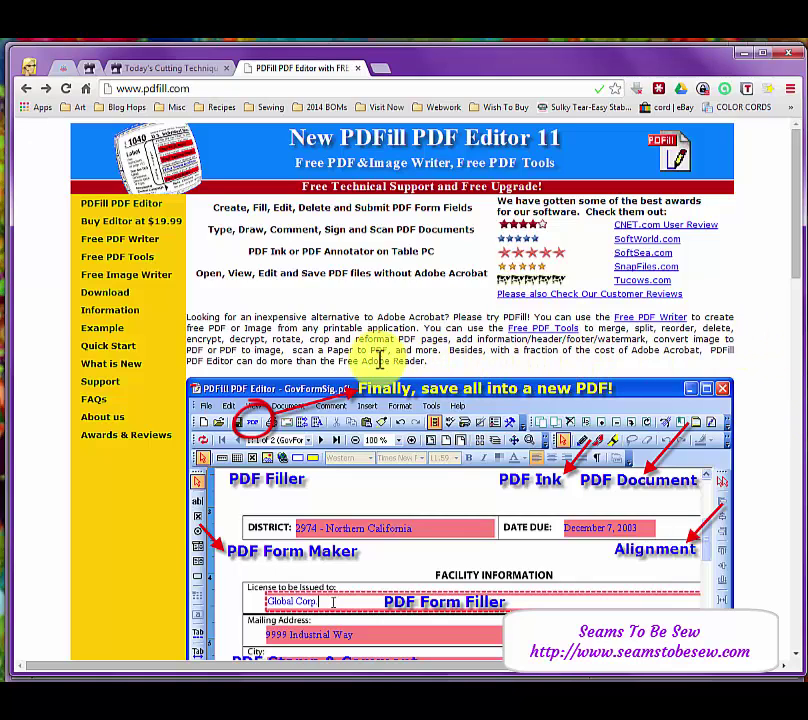
click(121, 246)
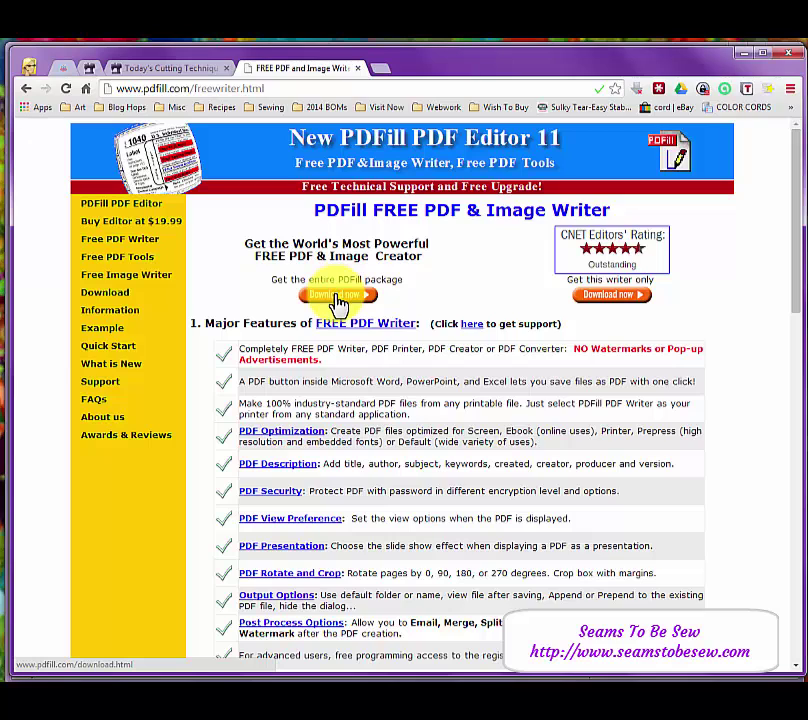
click(340, 298)
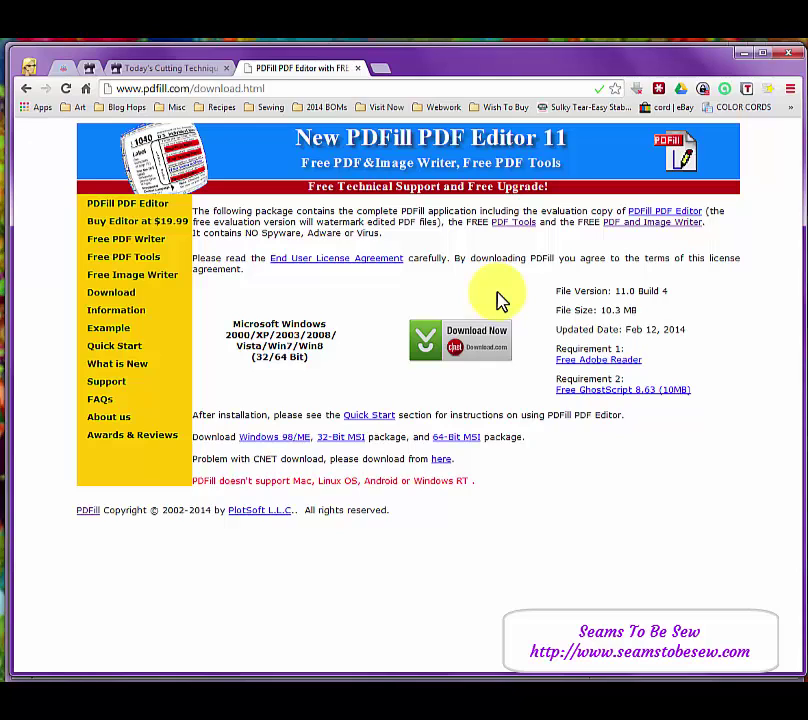
click(455, 348)
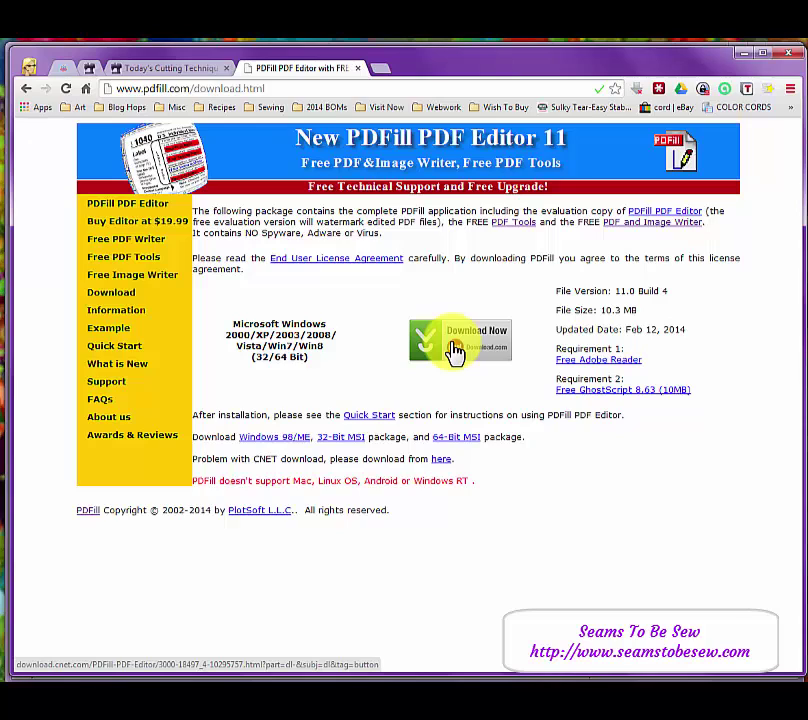
- Open the Free GhostScript 8.63 requirement page and follow its sourceforge.net download link
click(601, 392)
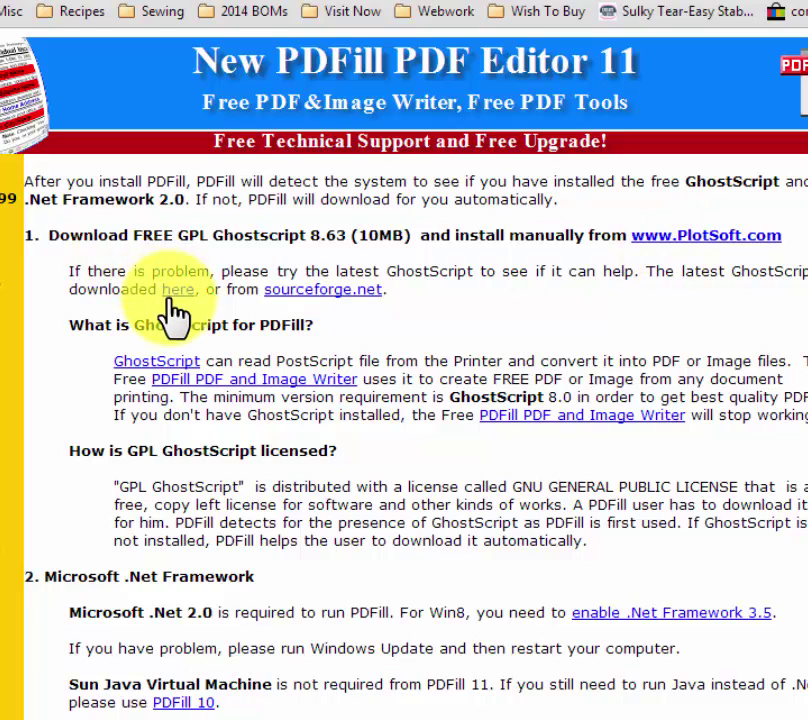
click(325, 292)
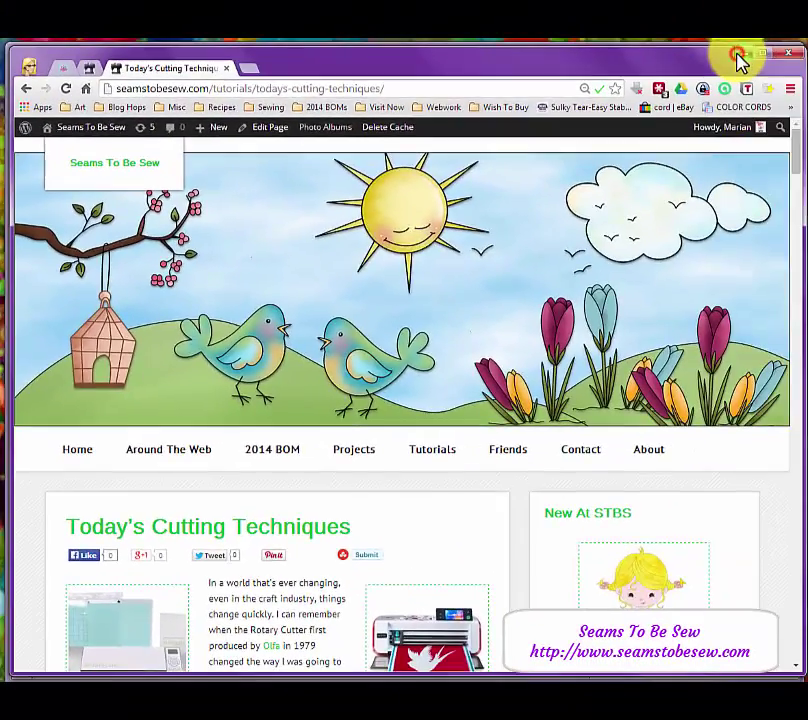
- Switch to EQ7 and look at My Library in the block library and at the project sketchbook
click(736, 54)
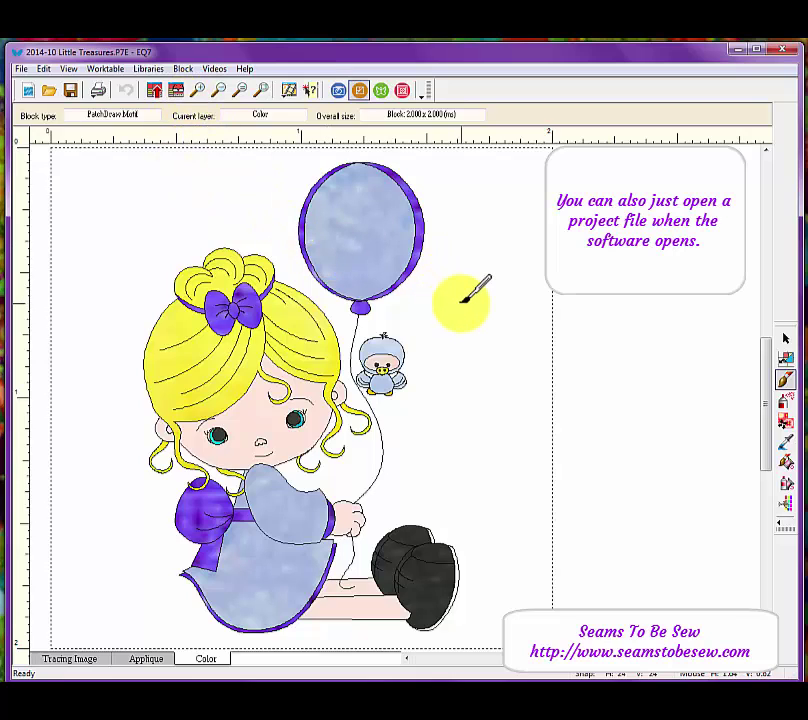
click(152, 68)
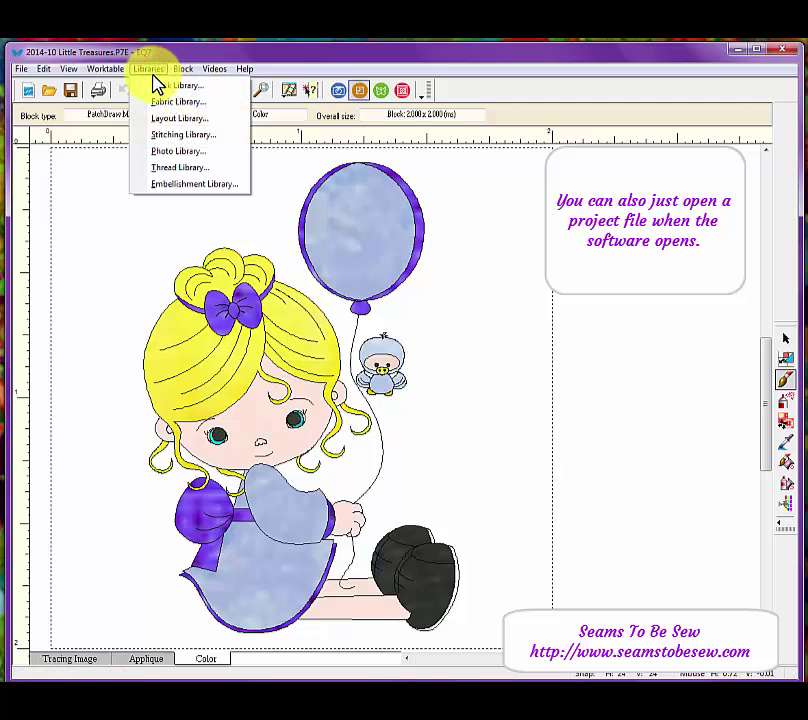
key(Escape)
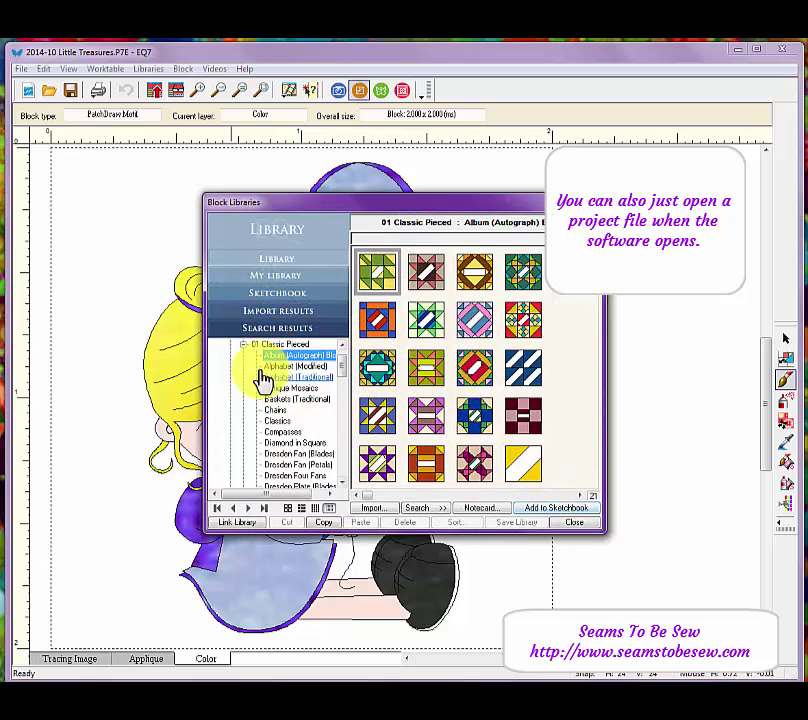
click(274, 277)
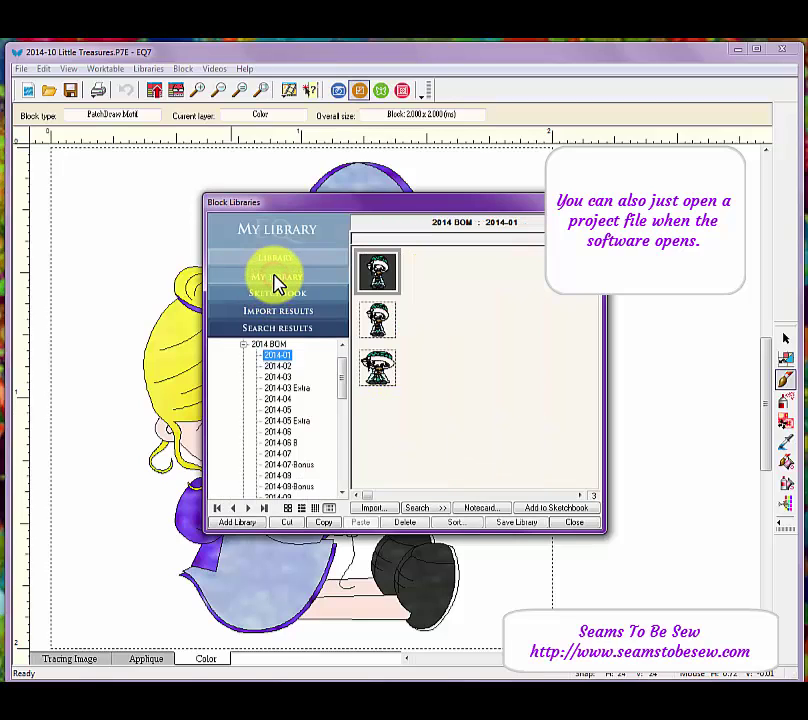
click(572, 523)
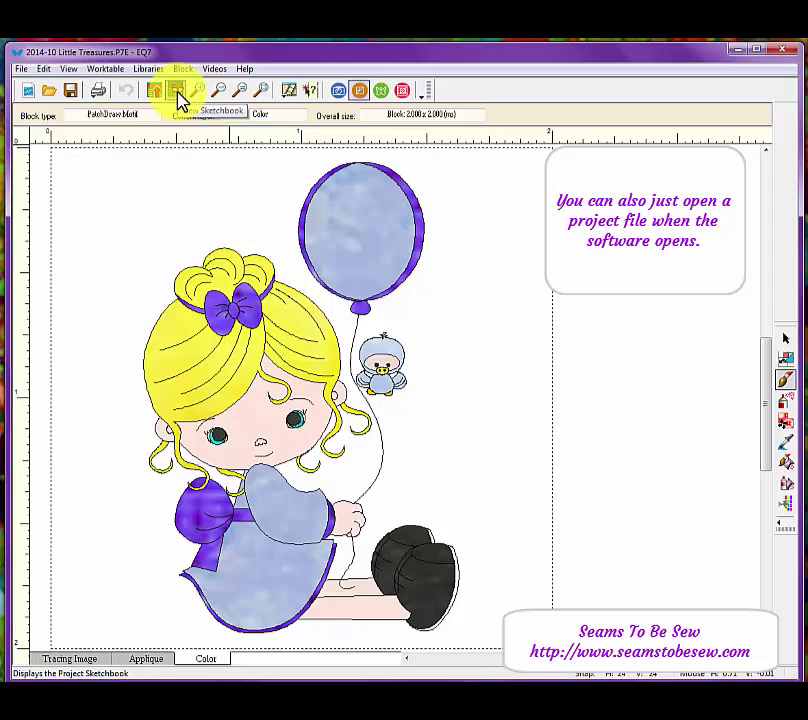
click(178, 93)
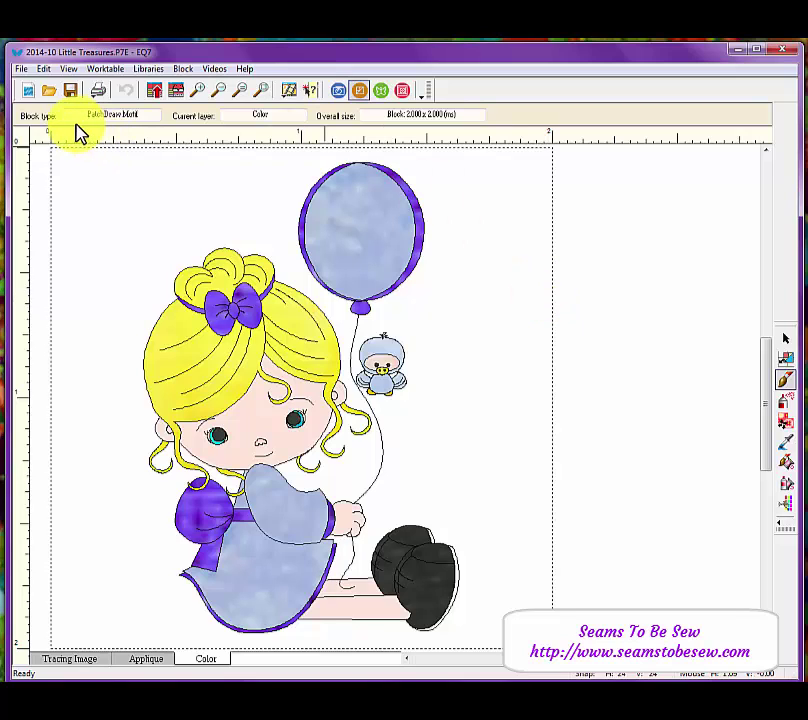
- Select PDFill PDF&Image Writer as the printer in the print setup
click(21, 69)
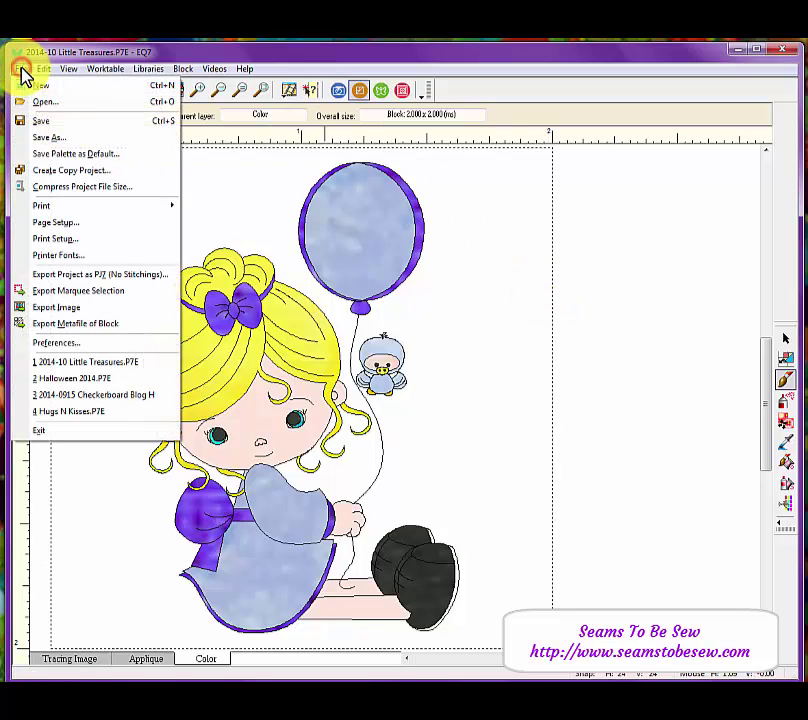
click(60, 241)
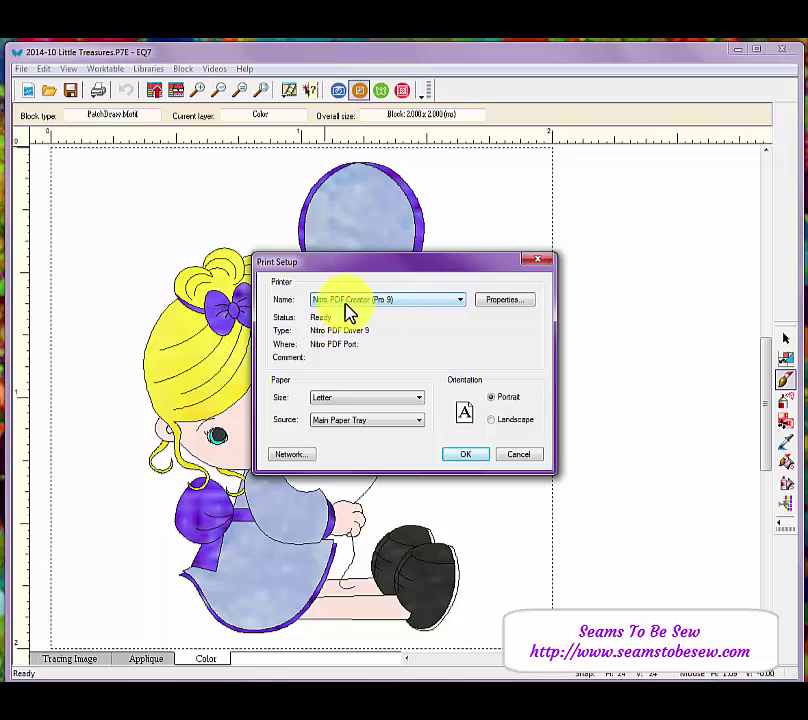
click(437, 303)
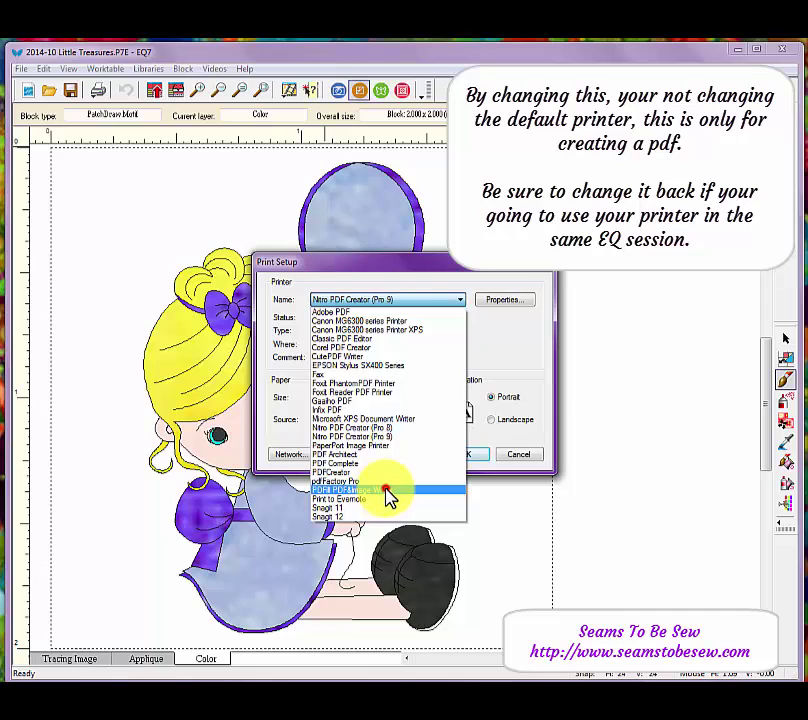
click(387, 490)
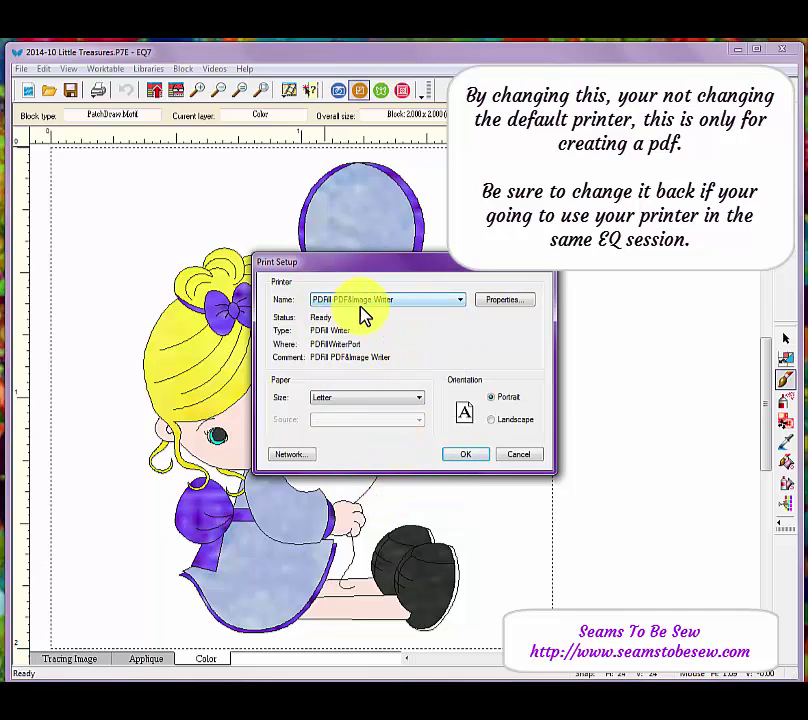
- Compare the saving options of the free PDF writer and the free image writer in PDFill PDF and Image Writer
drag(767, 358, 292, 215)
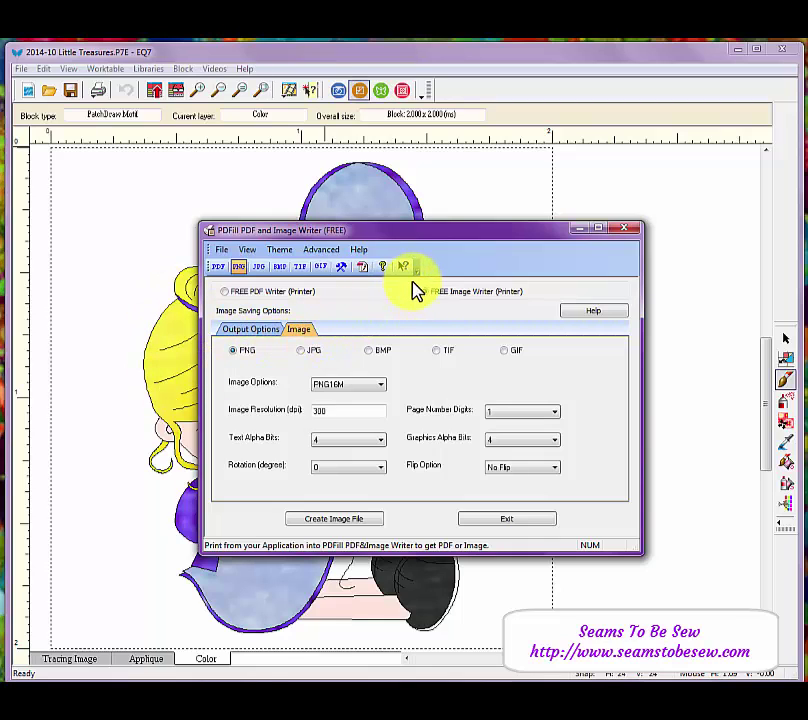
click(227, 292)
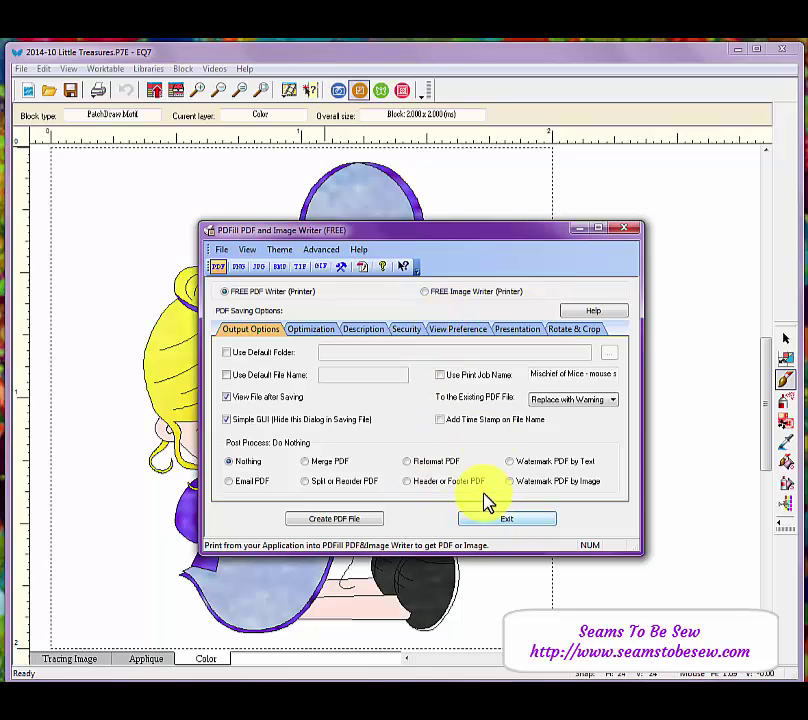
click(427, 291)
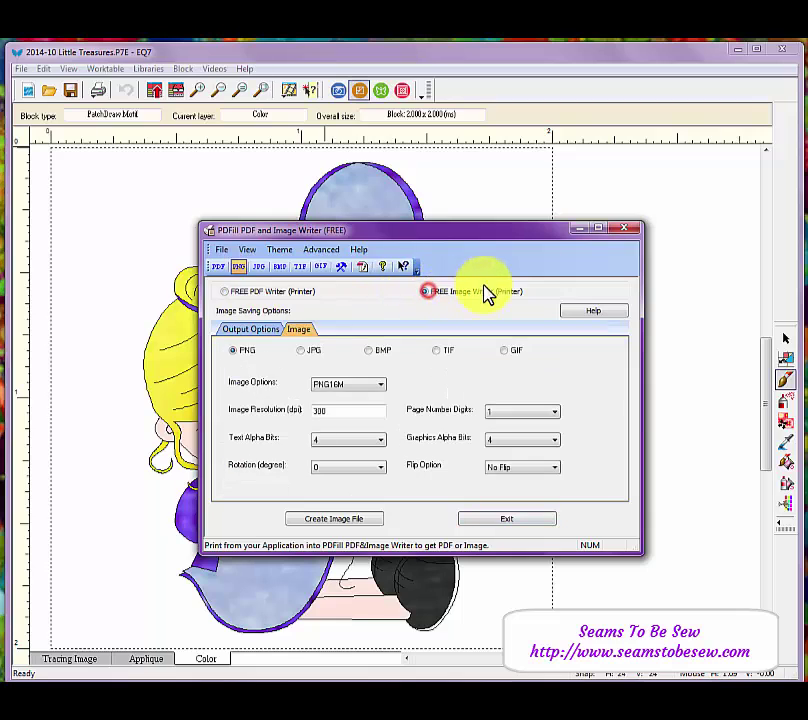
click(577, 230)
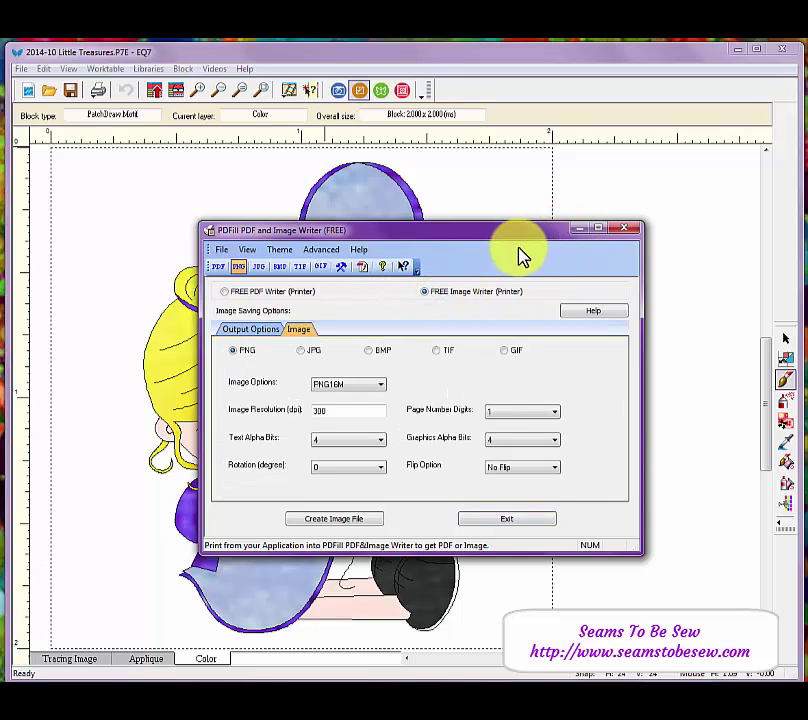
click(490, 520)
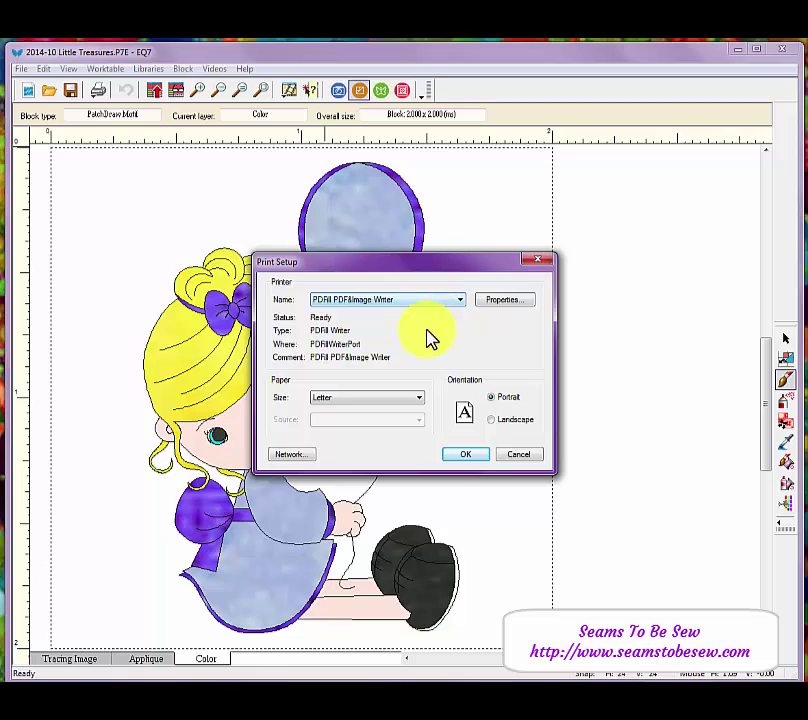
- Set the printer to Nitro PDF Creator (Pro 9) and apply the print setup
click(462, 455)
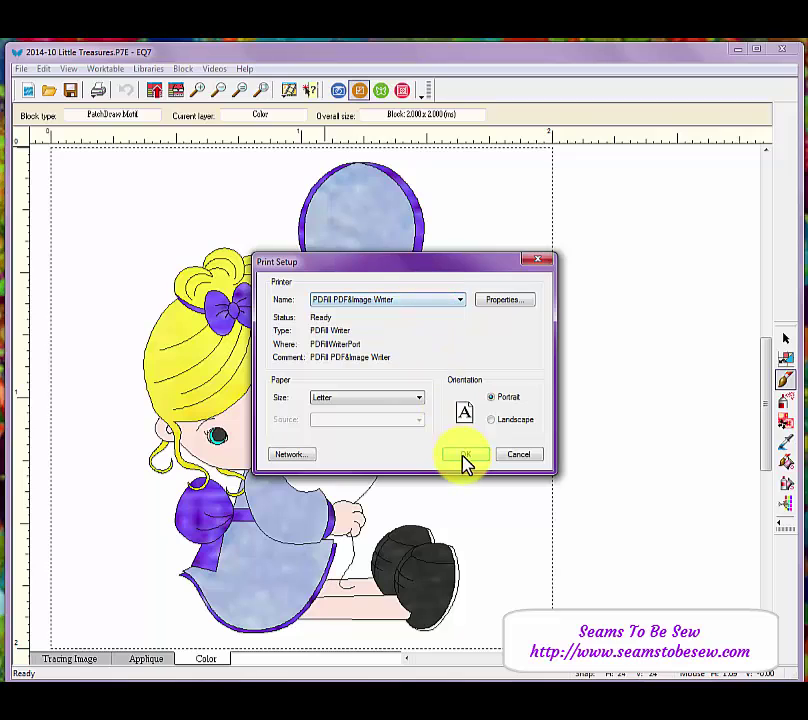
click(425, 305)
click(425, 304)
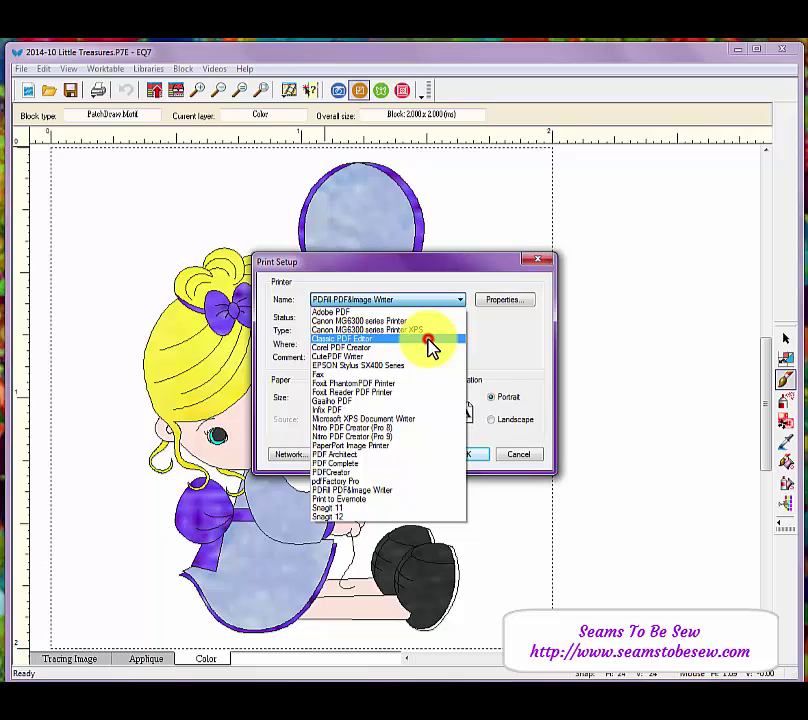
click(428, 341)
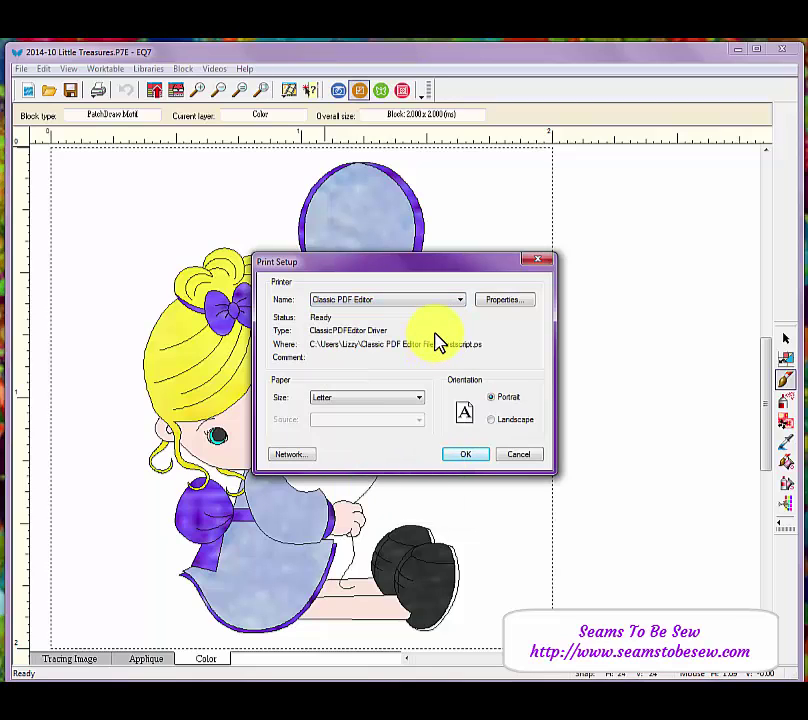
click(432, 301)
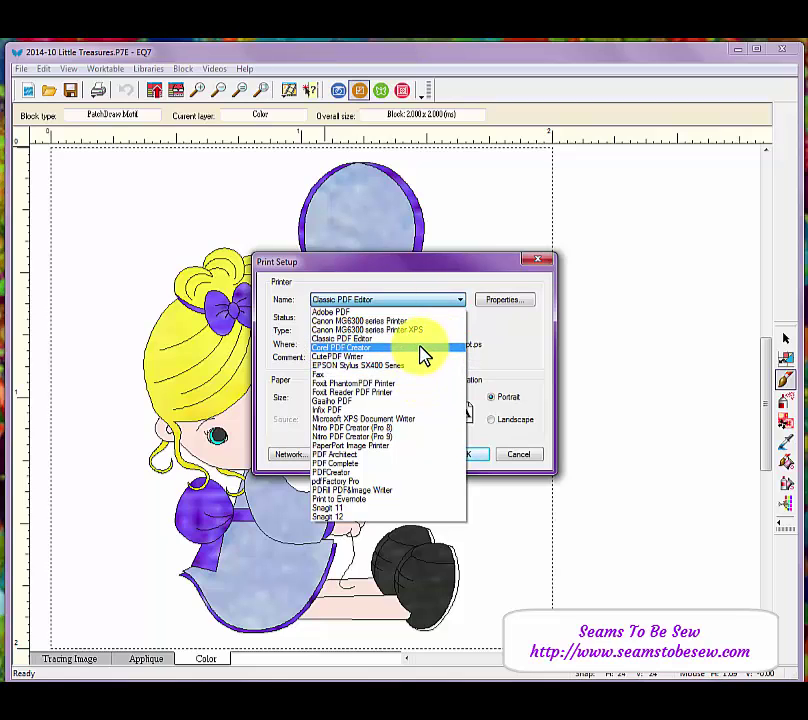
click(415, 435)
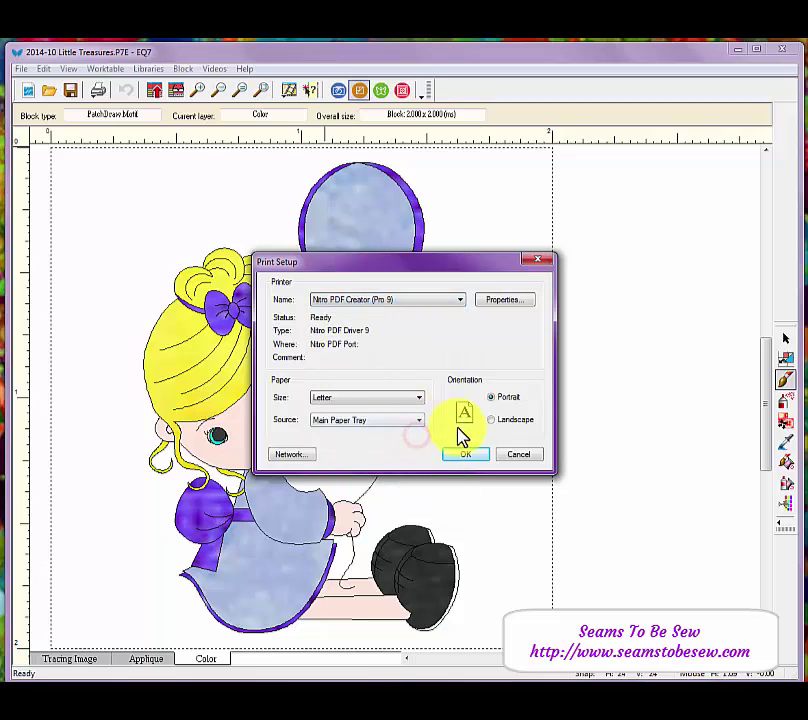
click(458, 450)
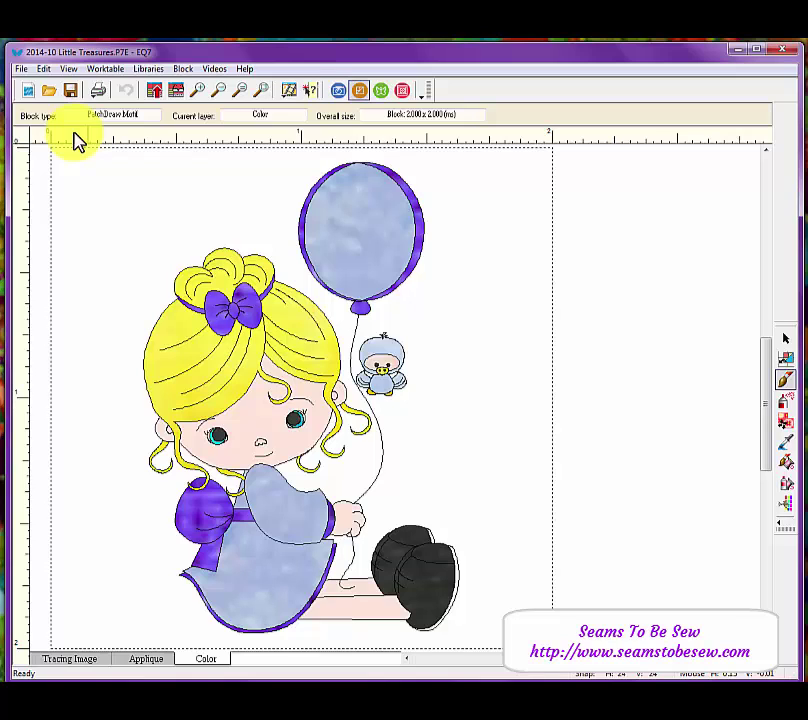
- Open the template print settings for the girl-with-balloon block on the worktable
click(21, 70)
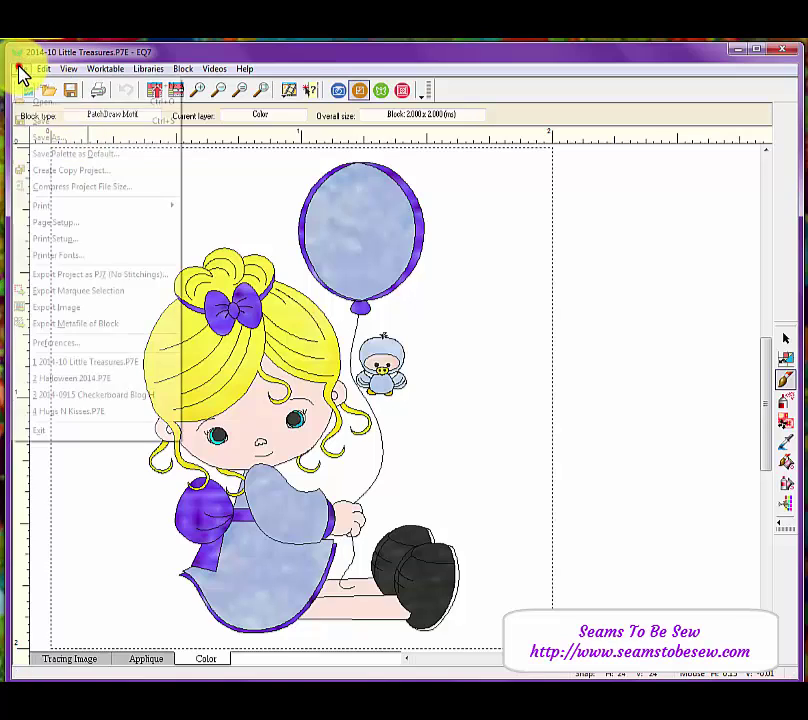
mouse_move(45, 214)
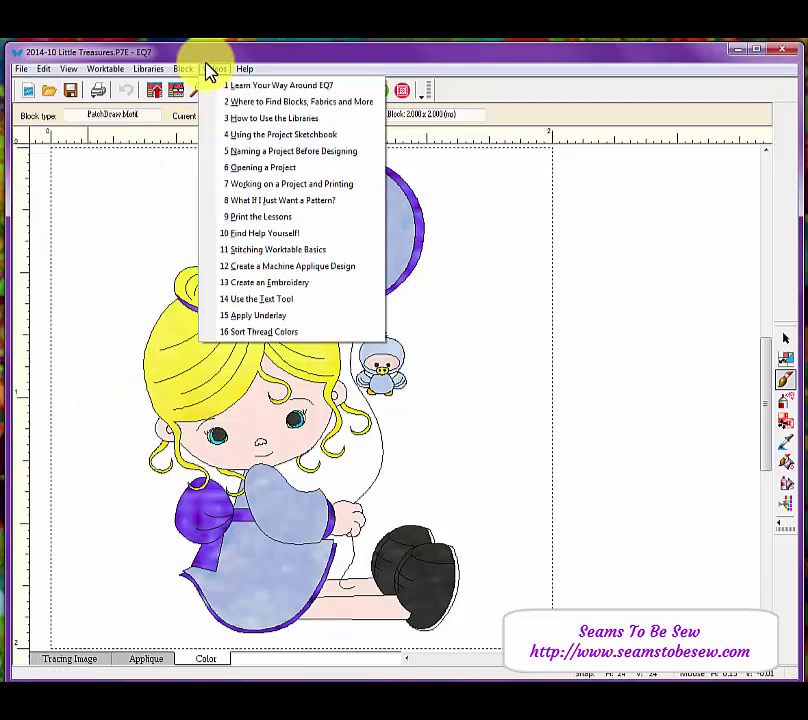
mouse_move(21, 68)
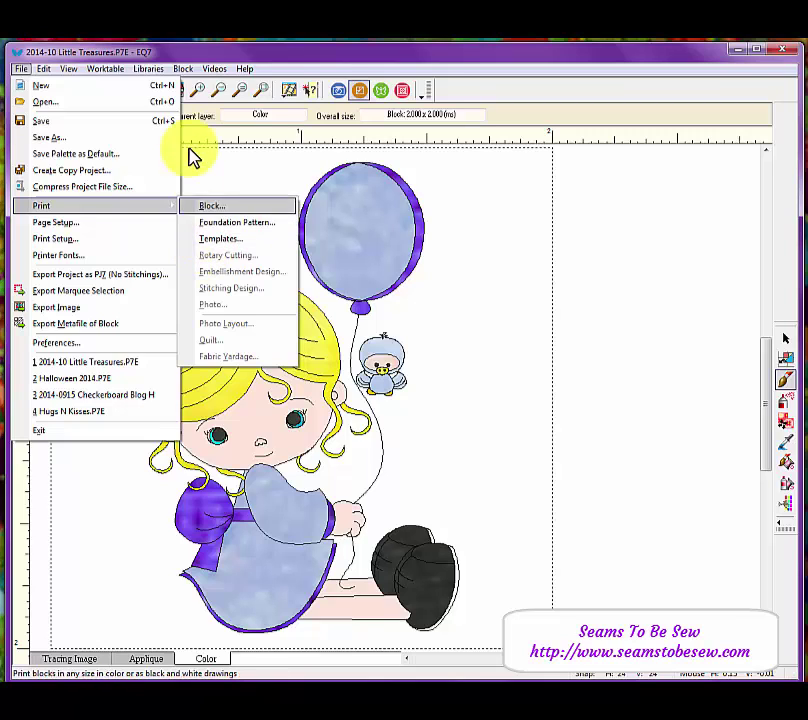
click(170, 62)
click(97, 92)
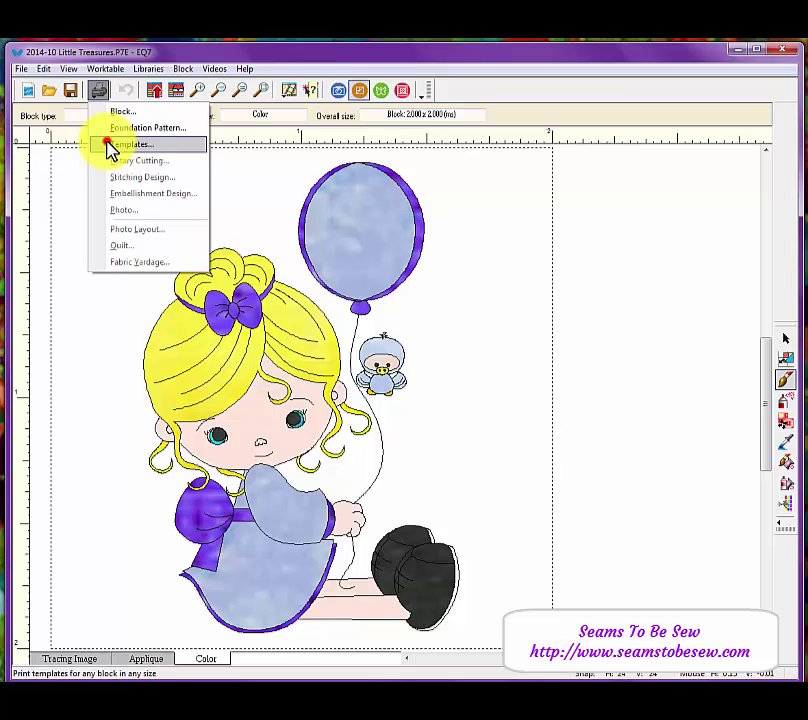
click(111, 147)
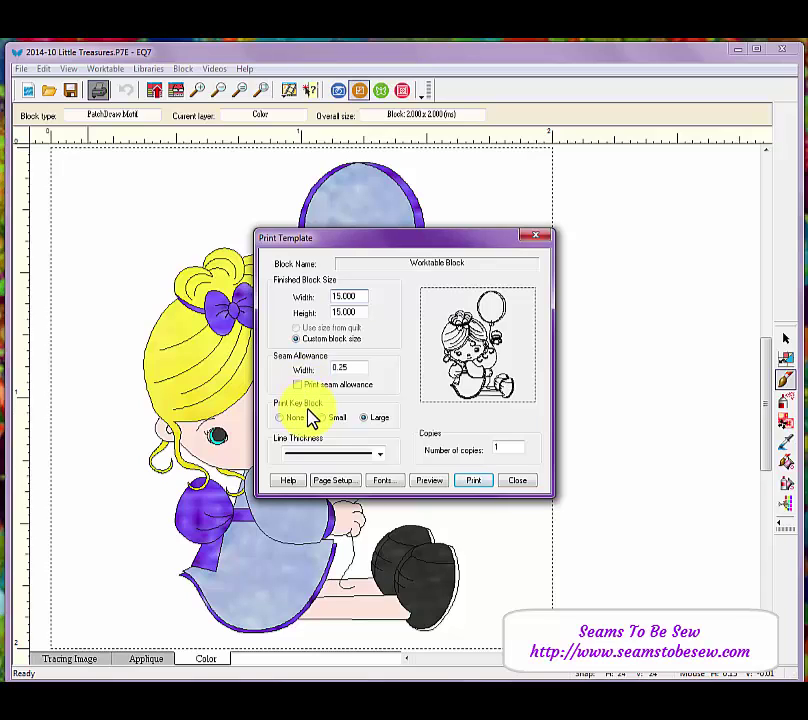
- Review the header font options for the template printout and leave the font settings
click(384, 481)
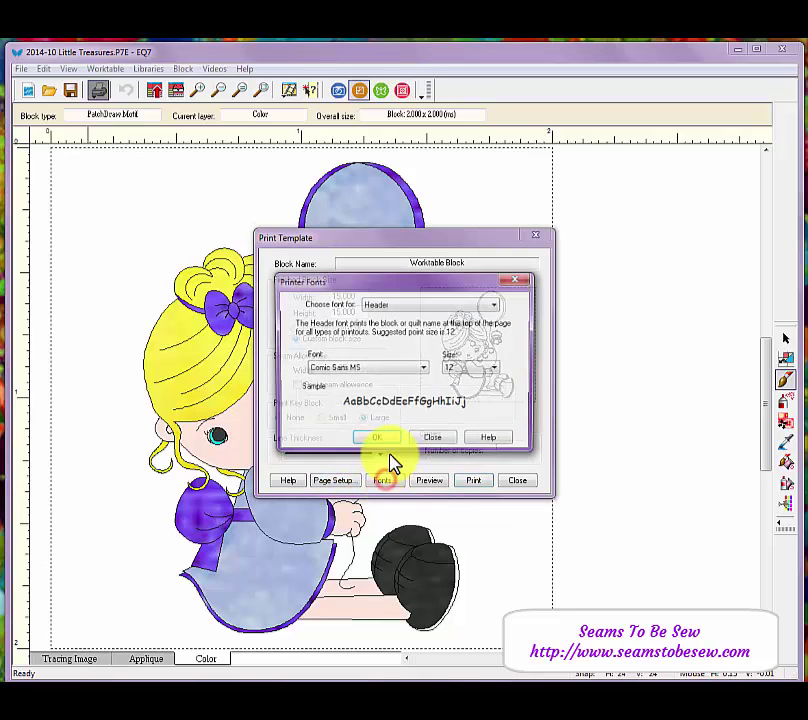
click(401, 313)
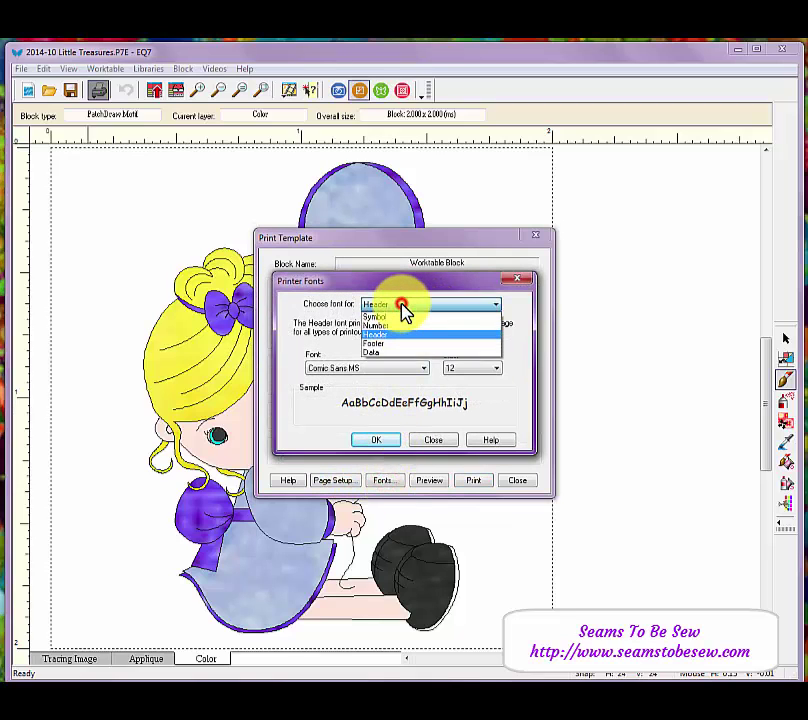
click(404, 310)
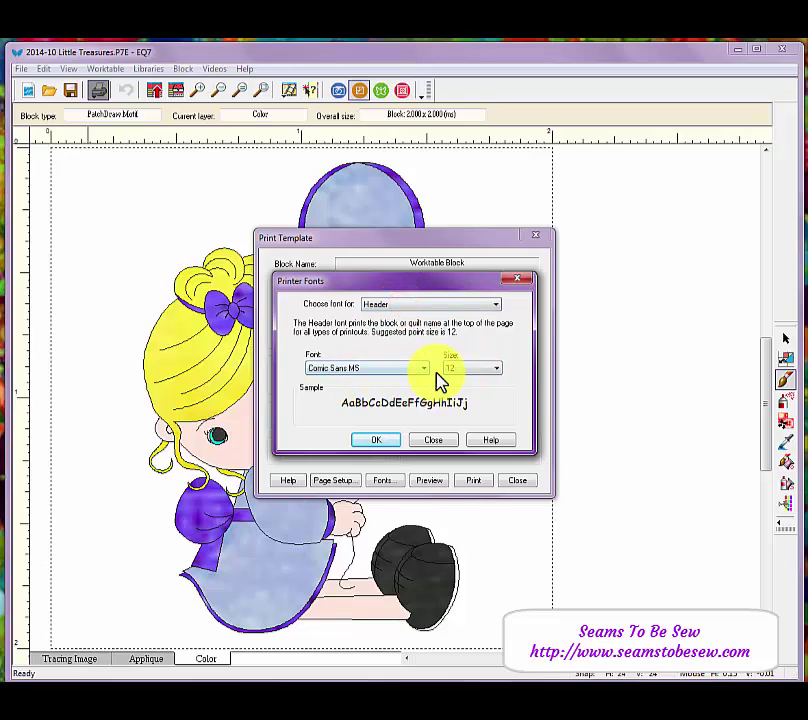
click(433, 440)
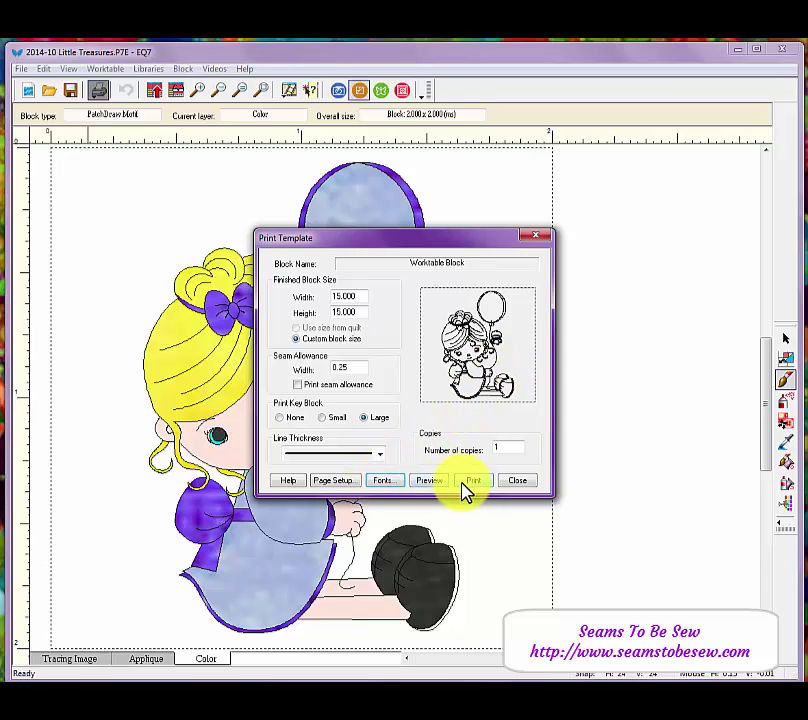
- Preview the template pages of the block and look over how the shapes are laid out
click(434, 484)
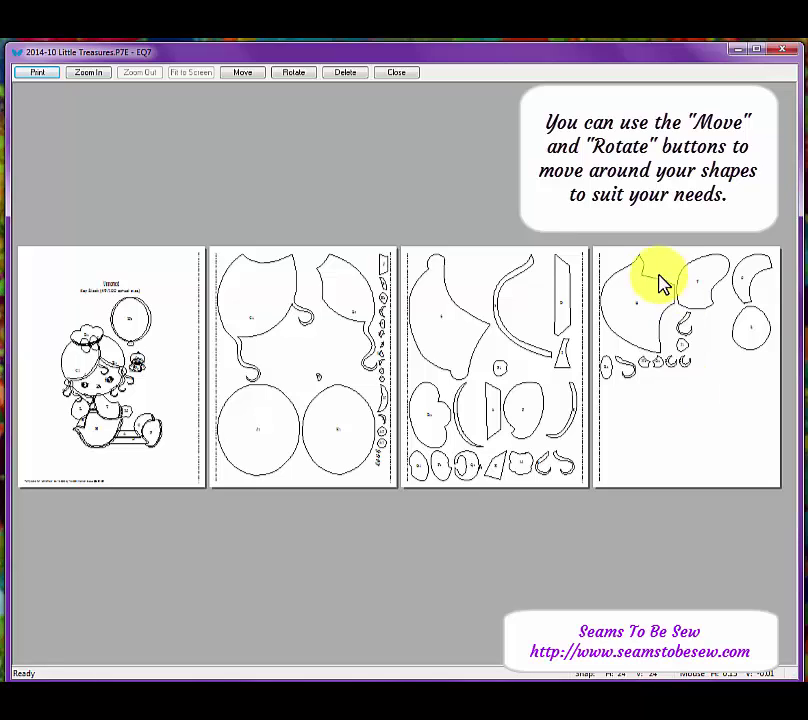
drag(260, 372, 260, 337)
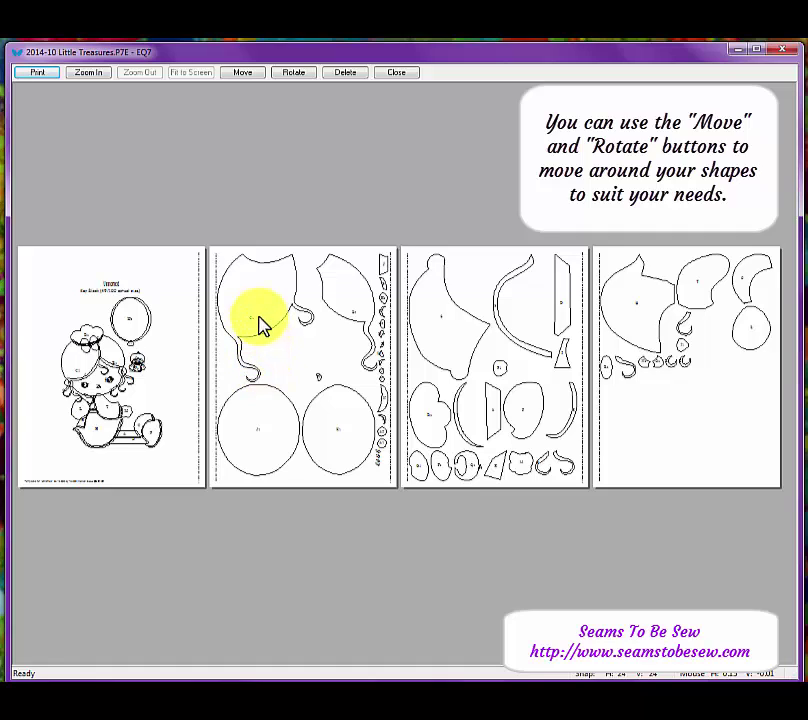
click(460, 348)
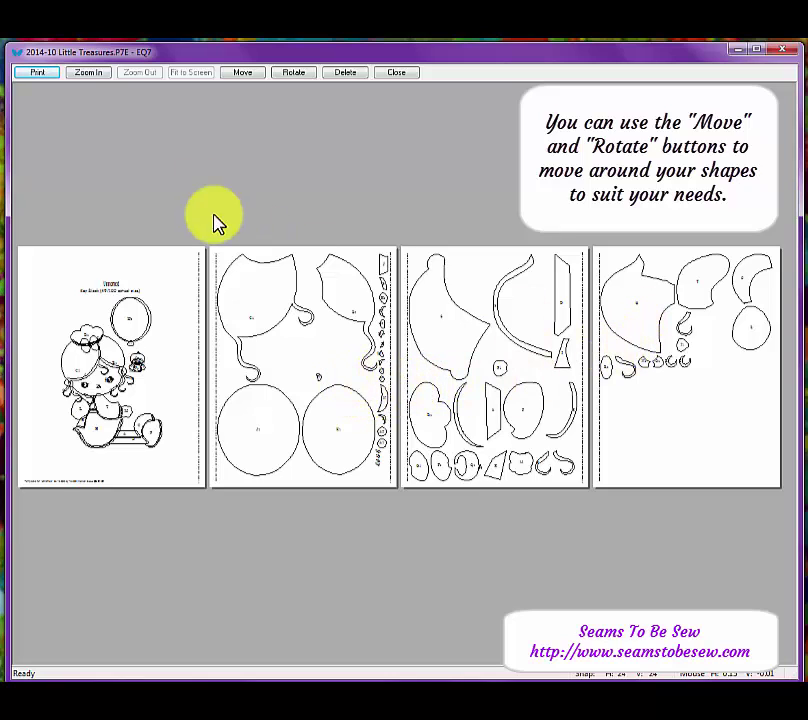
- Print the previewed templates to a PDF file named templates2.pdf in the 2014-10 folder
click(37, 72)
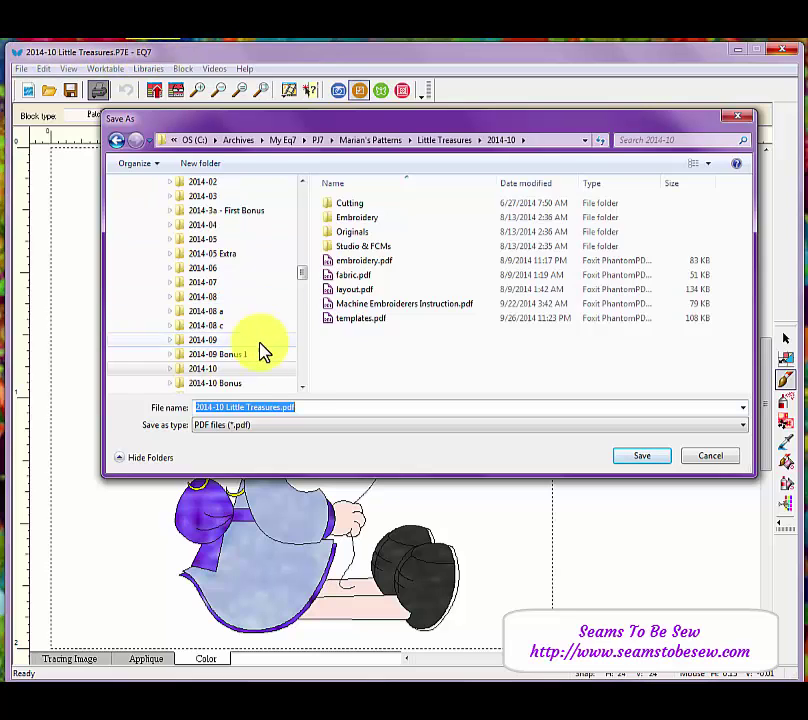
drag(281, 407, 151, 408)
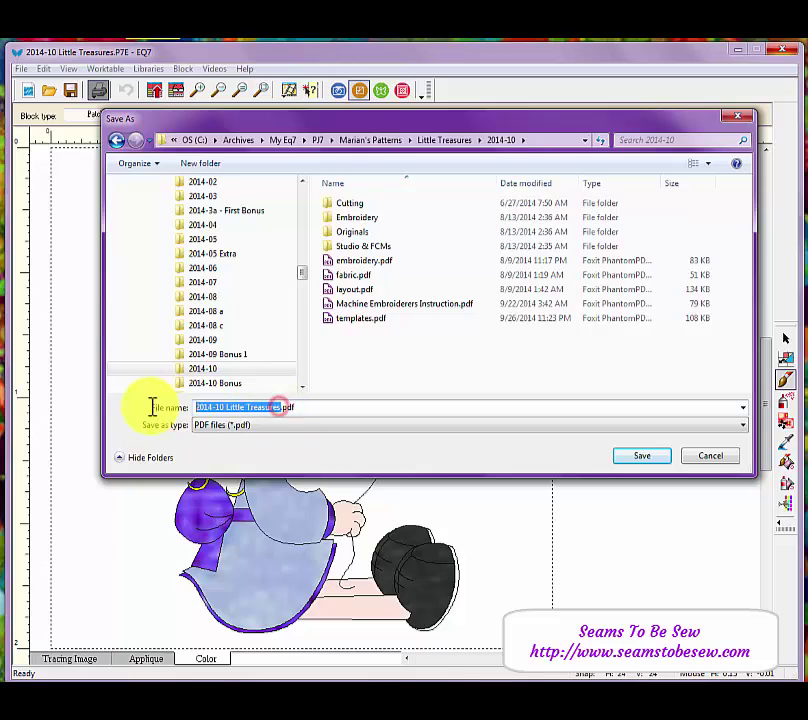
text(templates2)
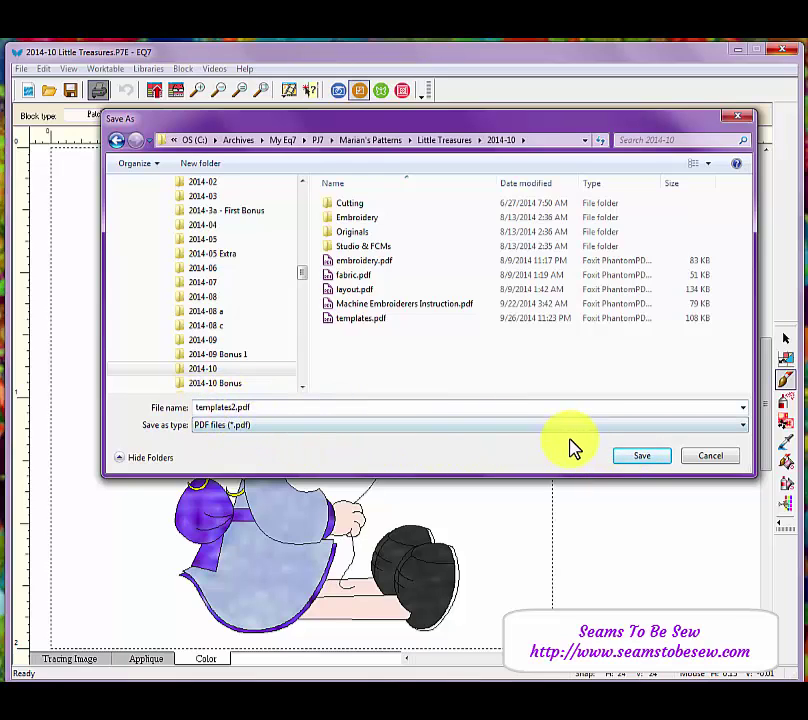
click(643, 457)
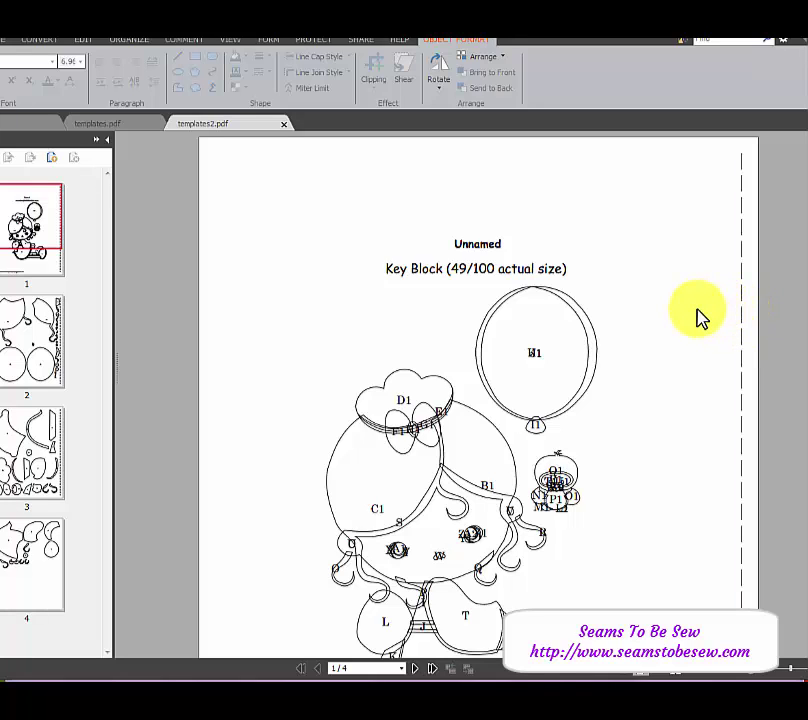
- Delete the two dashed vertical margin lines on either side of page 2 in templates2.pdf
scroll(700, 330, down, 2)
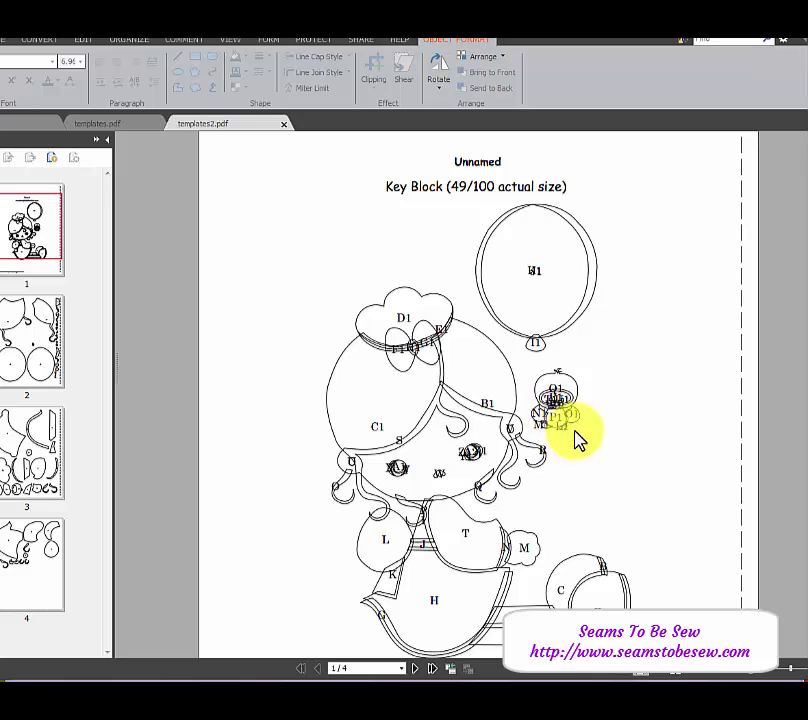
scroll(722, 428, down, 1)
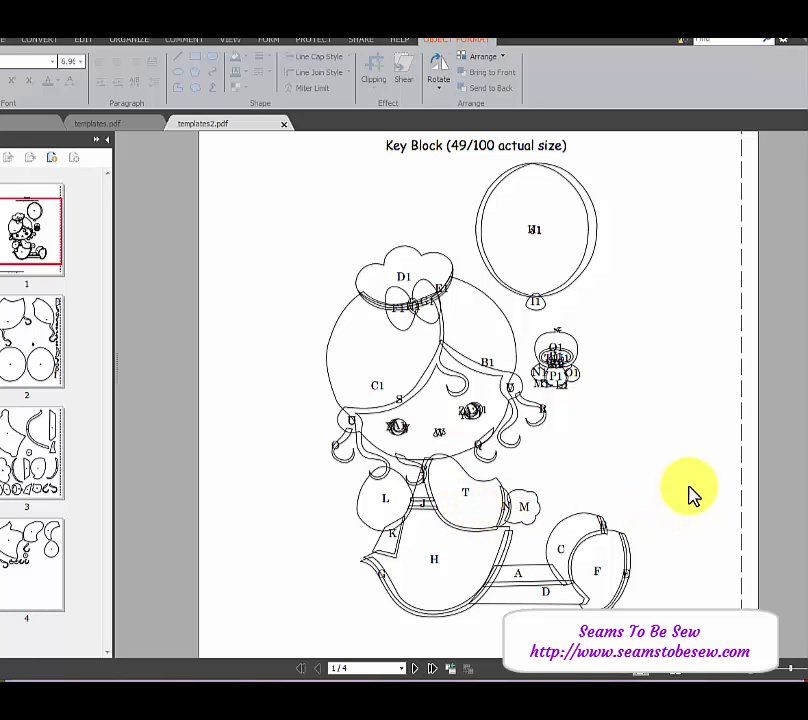
scroll(728, 475, down, 5)
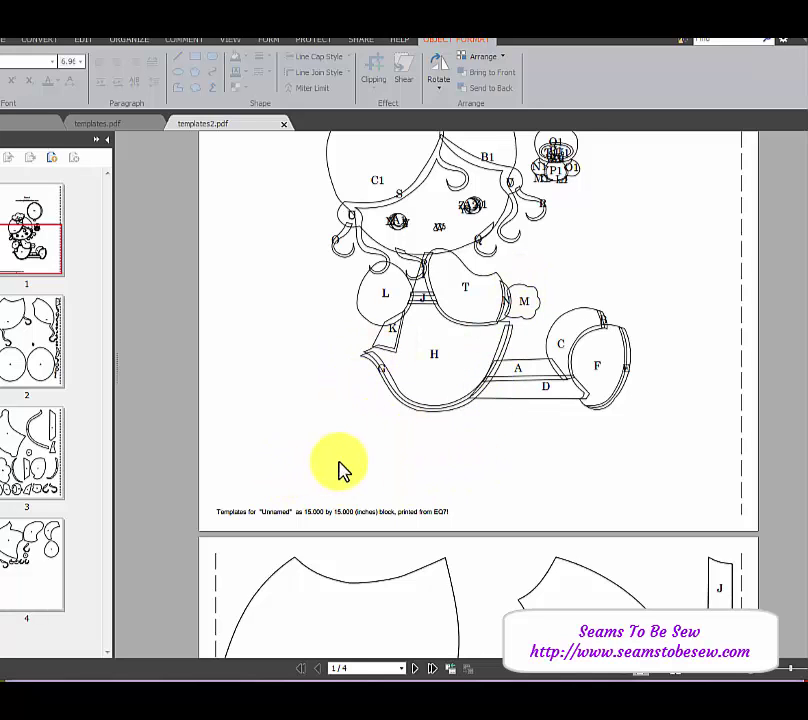
scroll(339, 468, down, 3)
scroll(339, 465, down, 4)
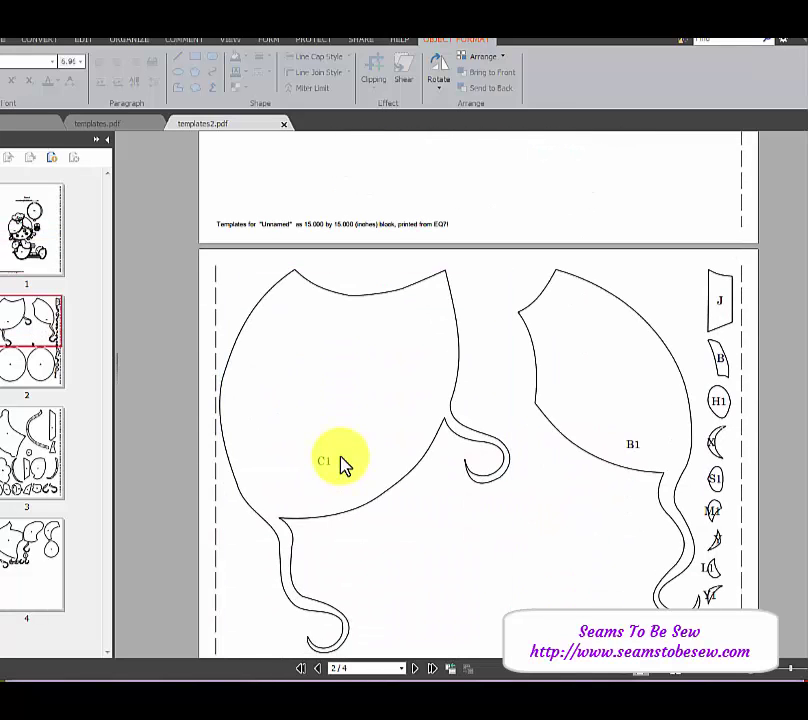
scroll(340, 461, down, 2)
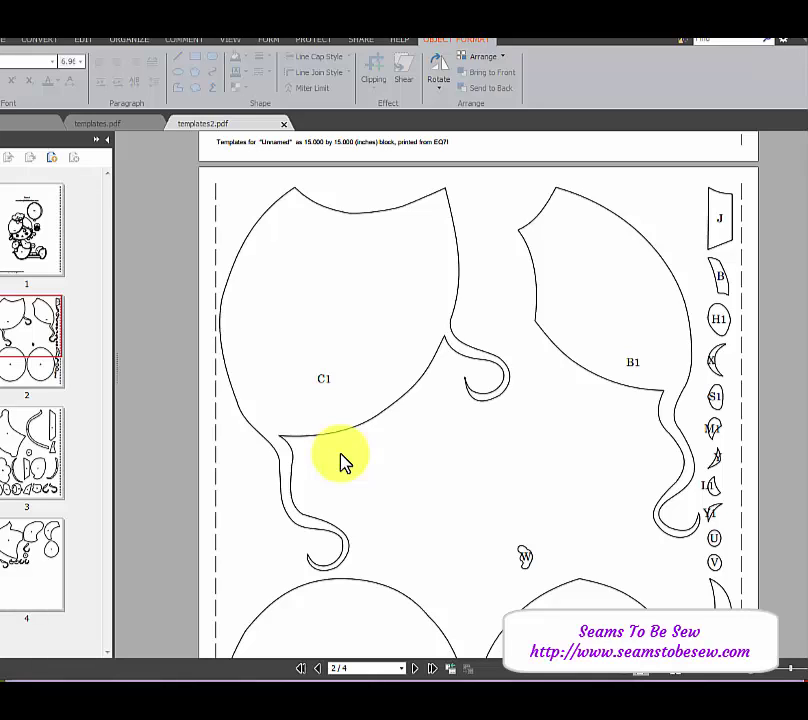
click(742, 452)
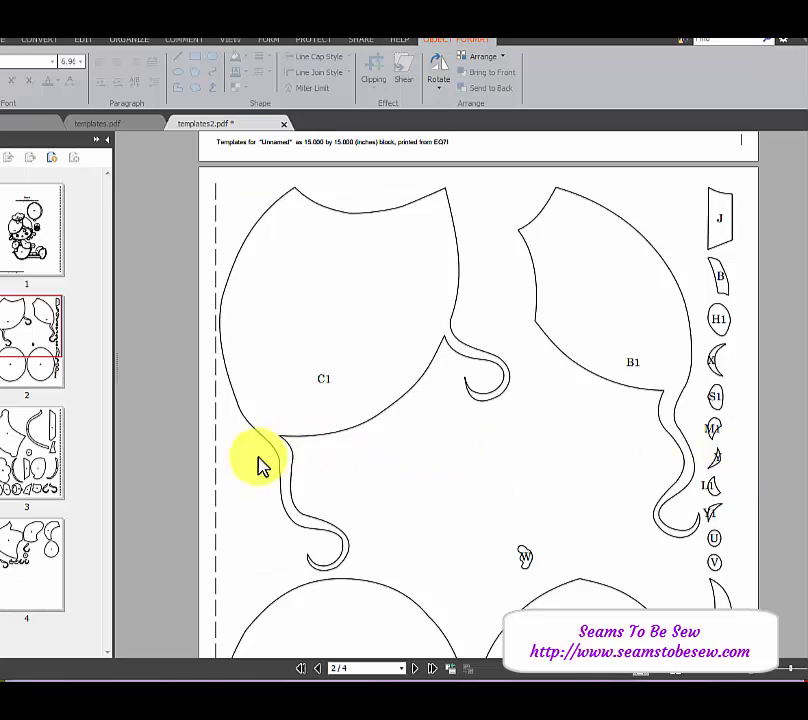
click(215, 480)
key(Delete)
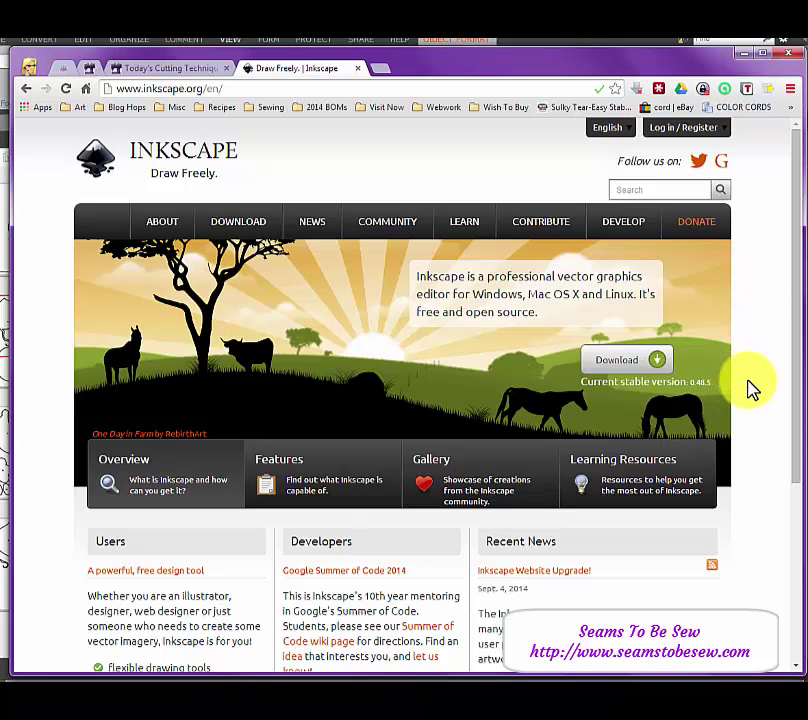
- Return from the browser to templates2.pdf and delete the two dashed vertical margin lines on page 3
click(739, 54)
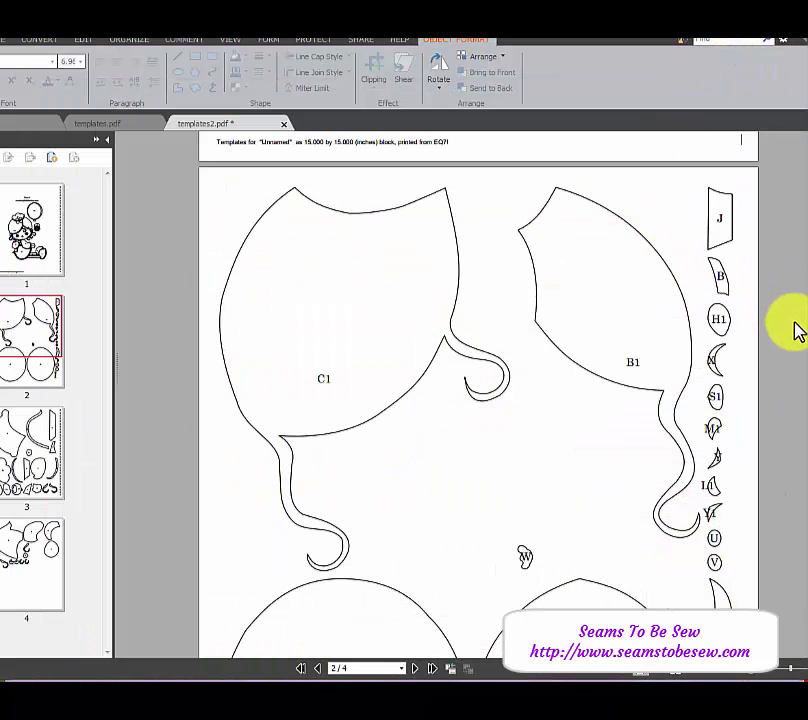
scroll(797, 333, down, 5)
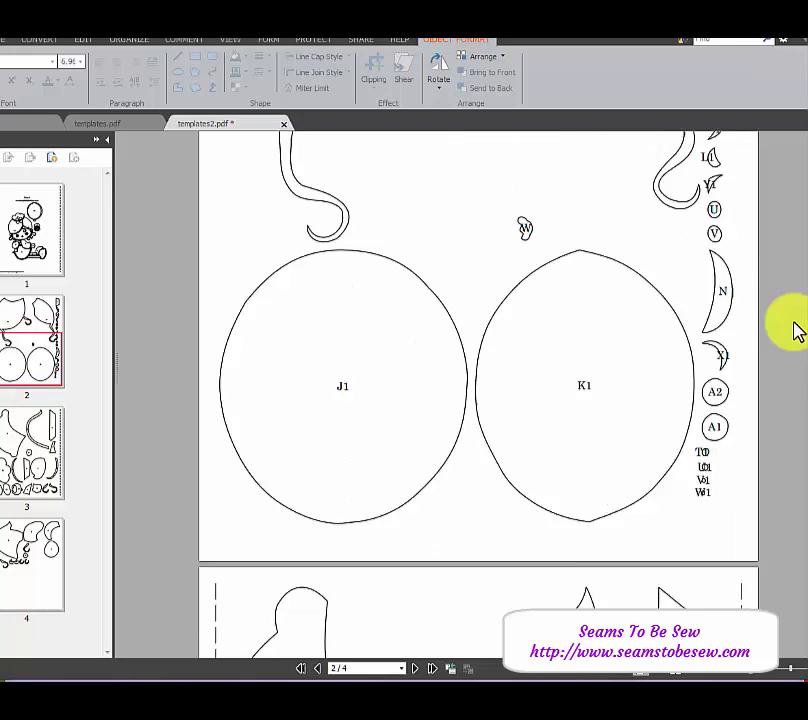
scroll(797, 333, down, 3)
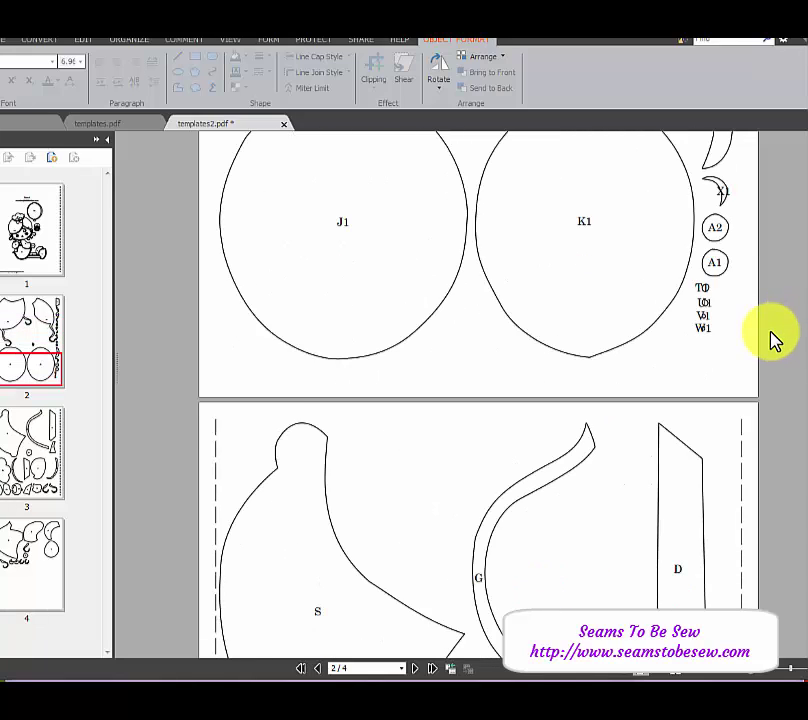
scroll(775, 338, down, 2)
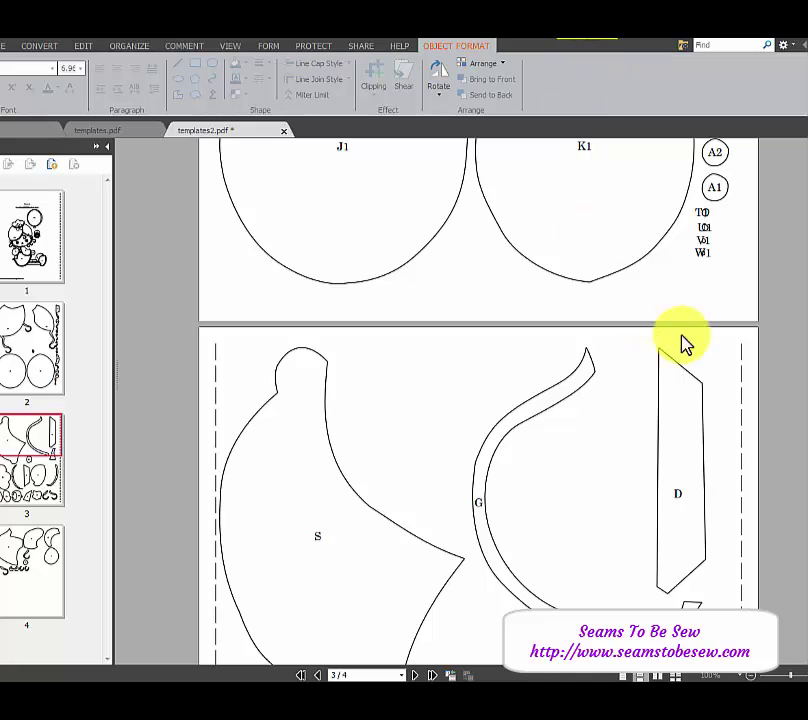
click(741, 410)
key(Delete)
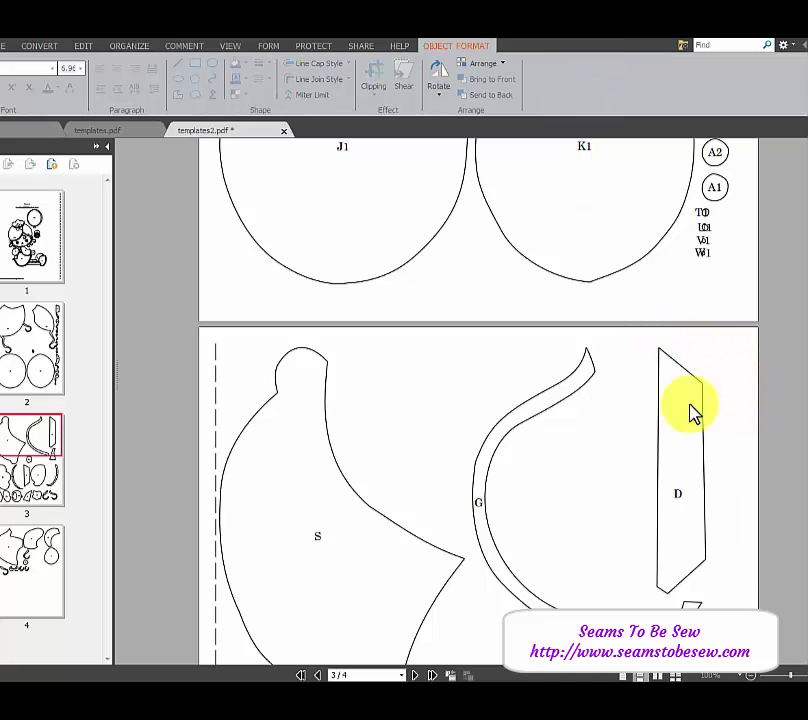
click(215, 406)
key(Delete)
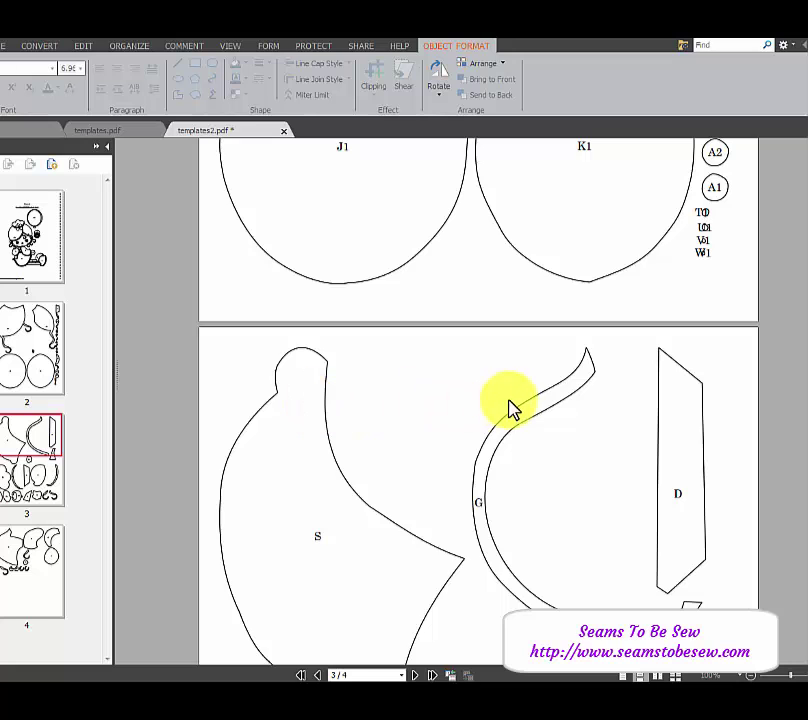
- Move the tiny circle shapes on page 2 off their labels T1, U1, V1 and W1, placing each just right of its label
scroll(508, 408, down, 5)
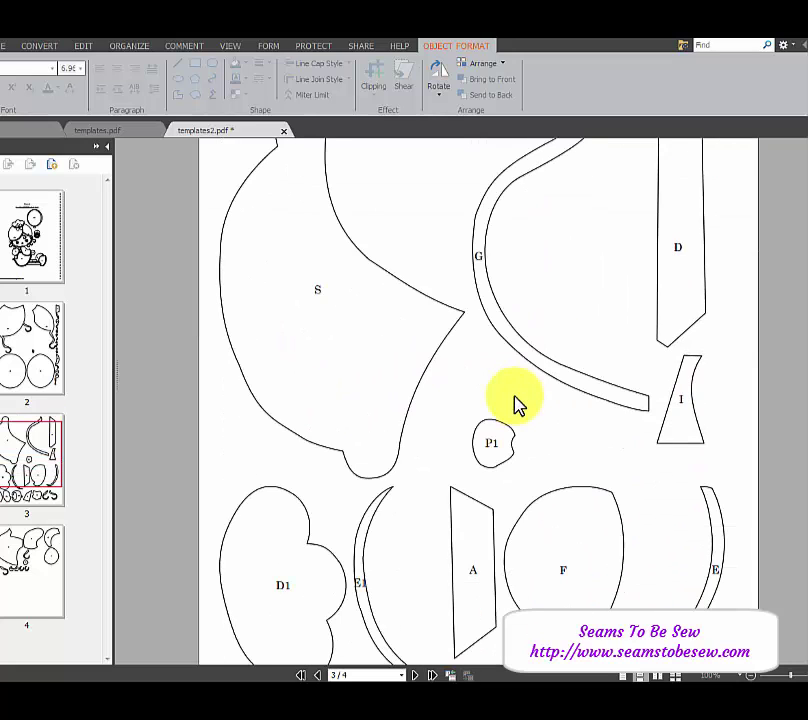
scroll(520, 402, up, 5)
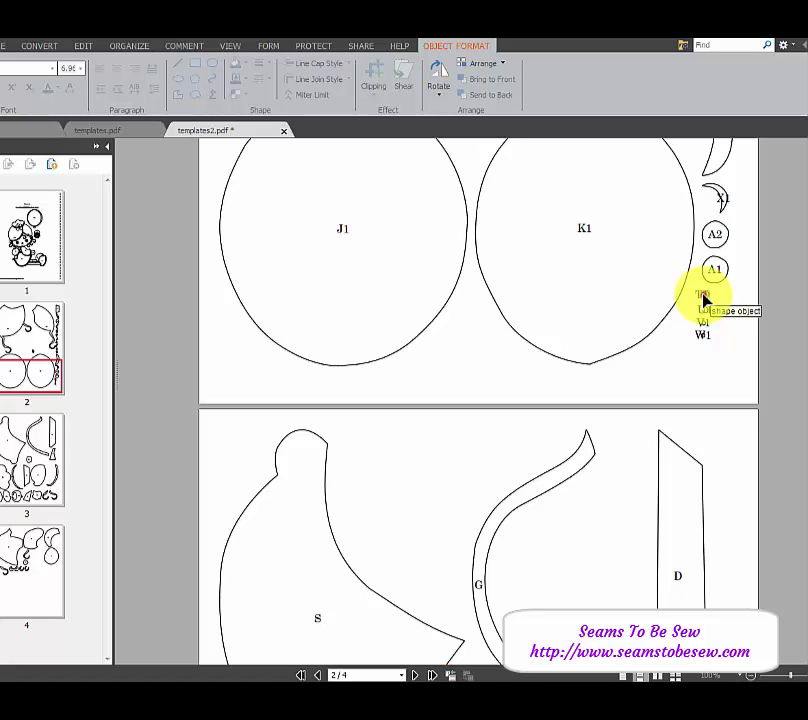
click(705, 298)
drag(718, 298, 704, 321)
click(702, 323)
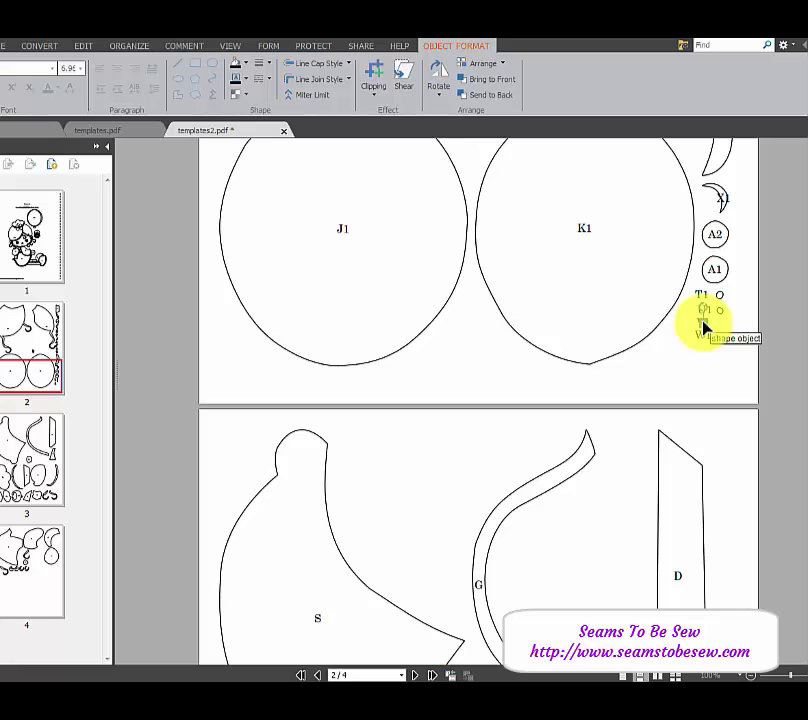
drag(703, 322, 720, 328)
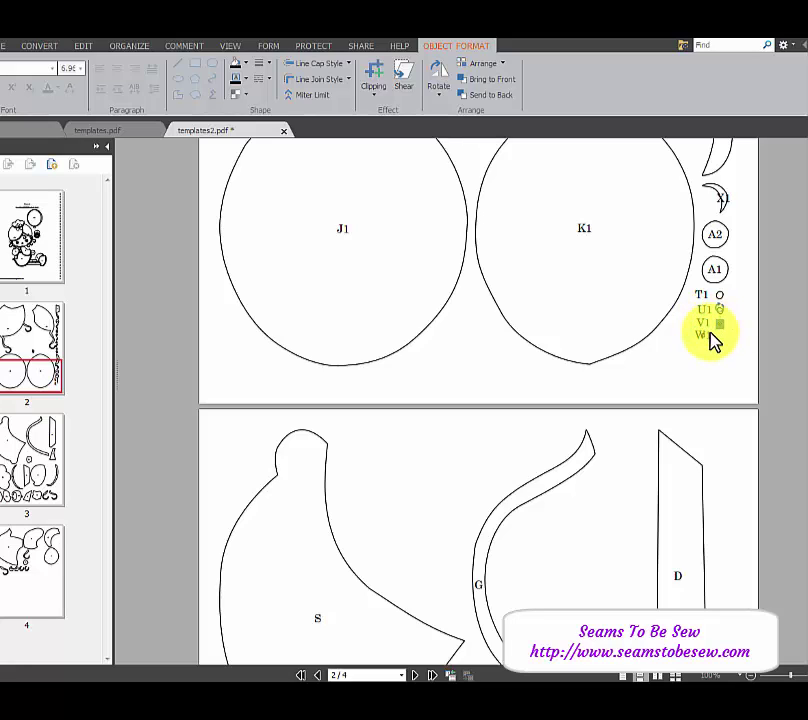
click(704, 336)
click(703, 337)
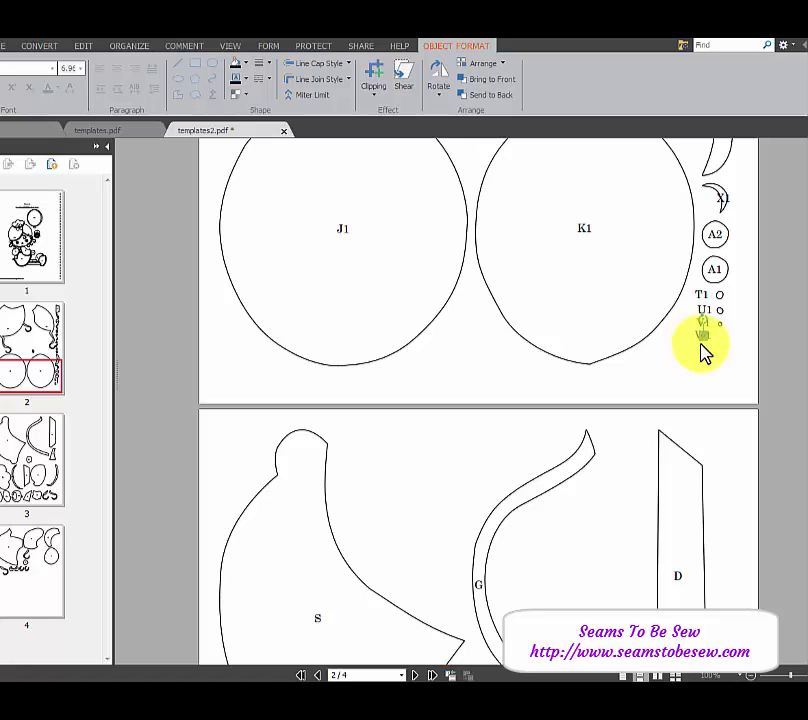
drag(703, 343, 718, 346)
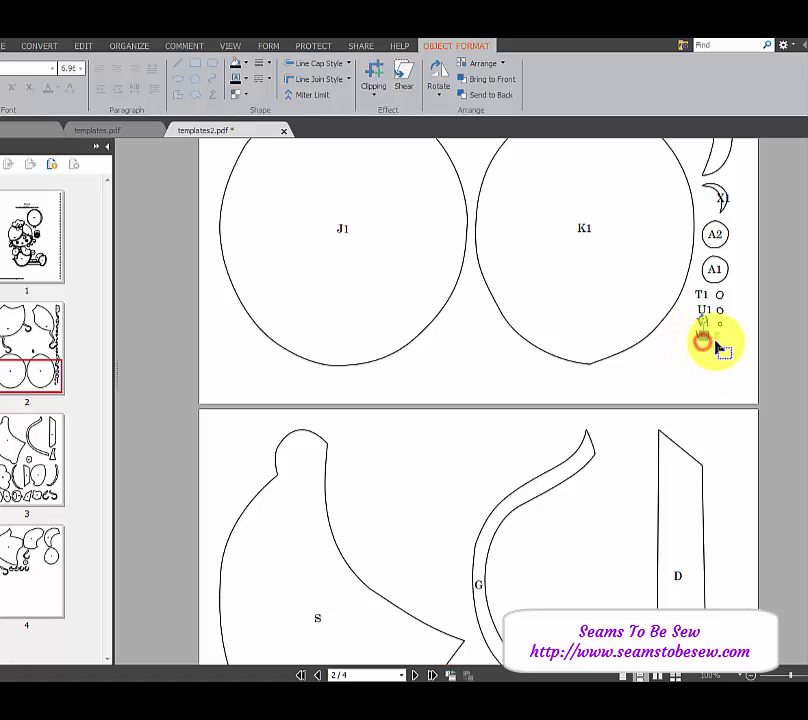
click(715, 346)
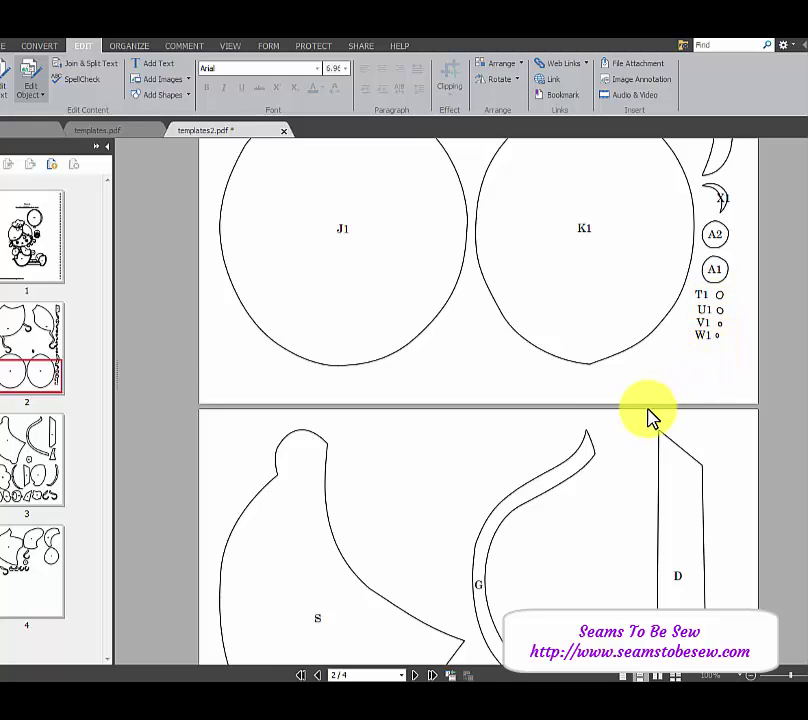
- Look over the template shapes and their labels on page 3 of templates2.pdf
scroll(647, 418, down, 5)
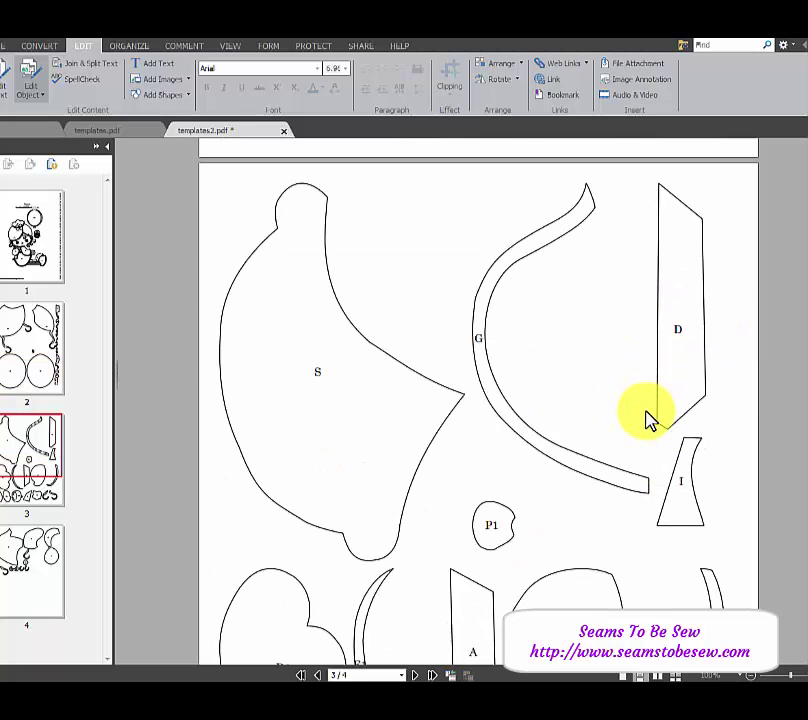
scroll(647, 418, down, 3)
scroll(647, 418, up, 3)
scroll(647, 418, up, 2)
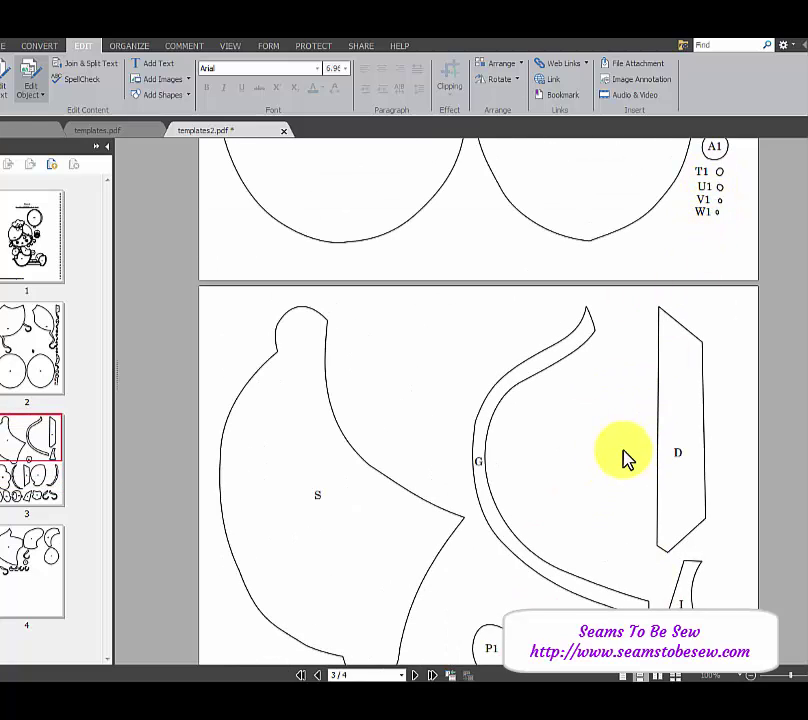
scroll(624, 458, down, 3)
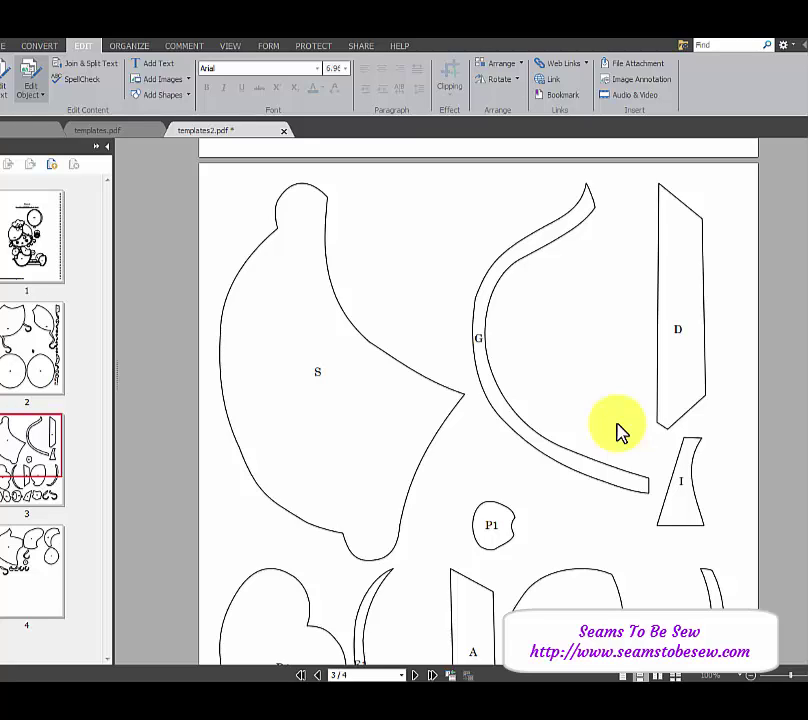
scroll(618, 432, down, 3)
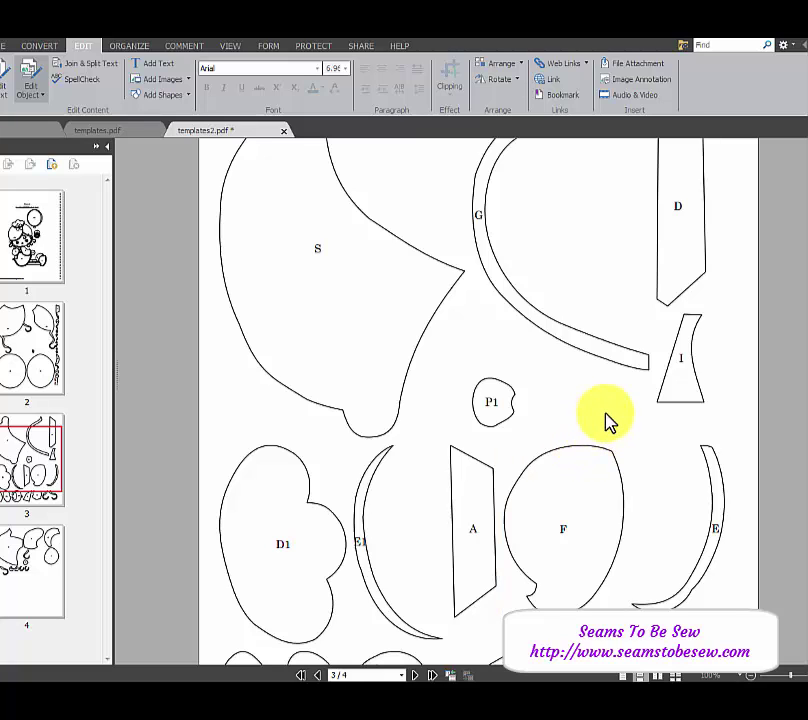
- Limit object editing to text and move label Q on page 3 into the upper part of its hook shape
scroll(608, 422, down, 2)
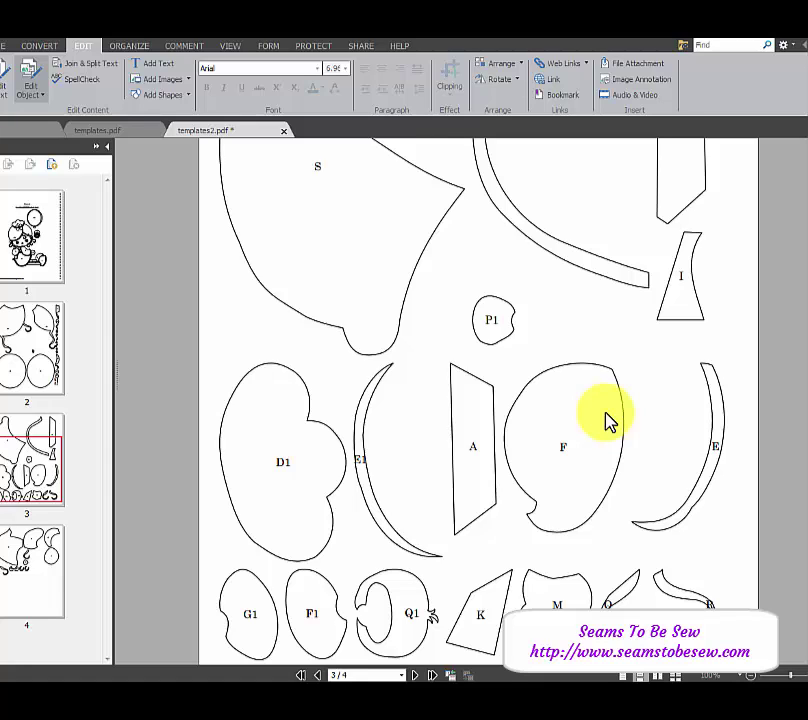
scroll(604, 418, down, 2)
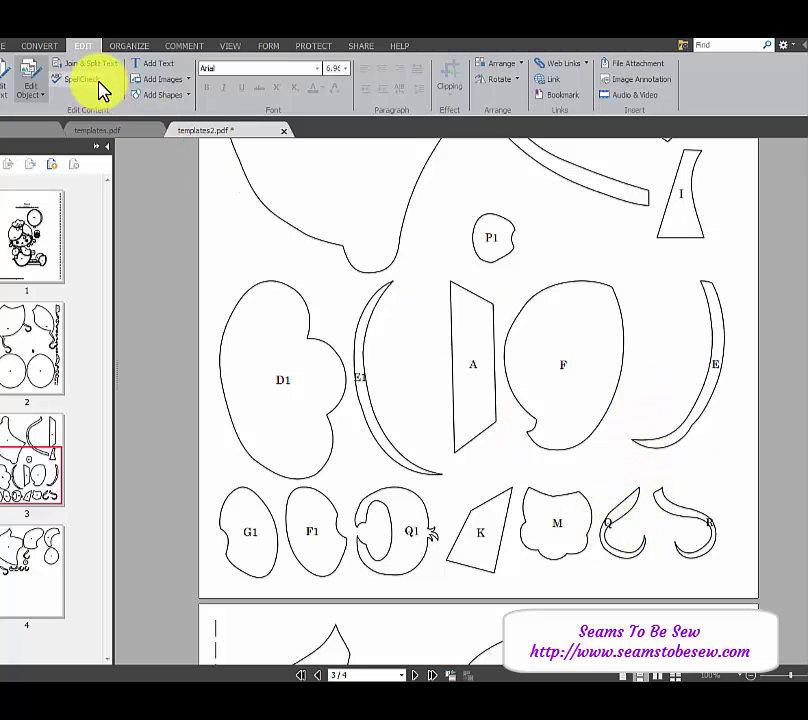
click(33, 95)
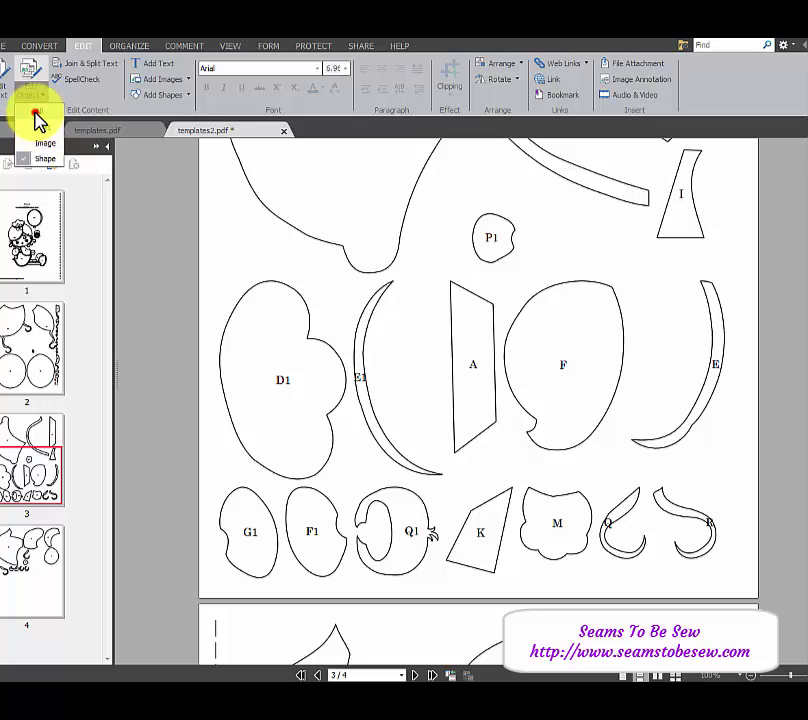
click(39, 132)
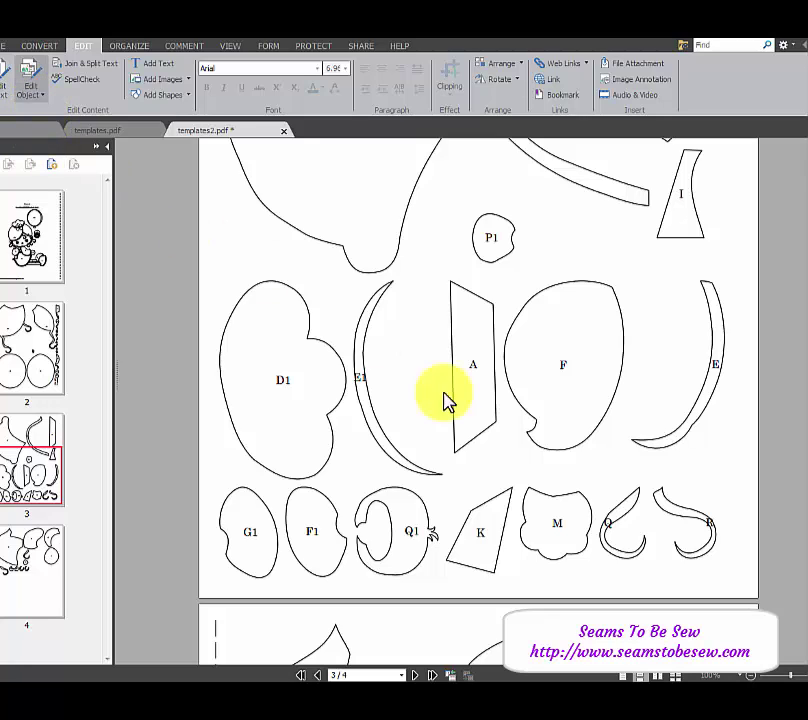
click(613, 528)
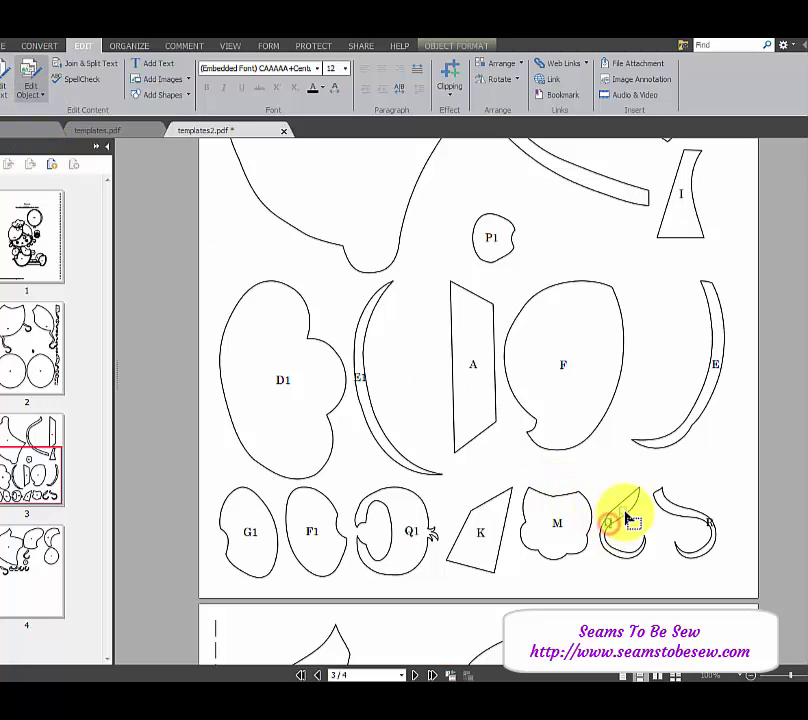
drag(630, 518, 622, 509)
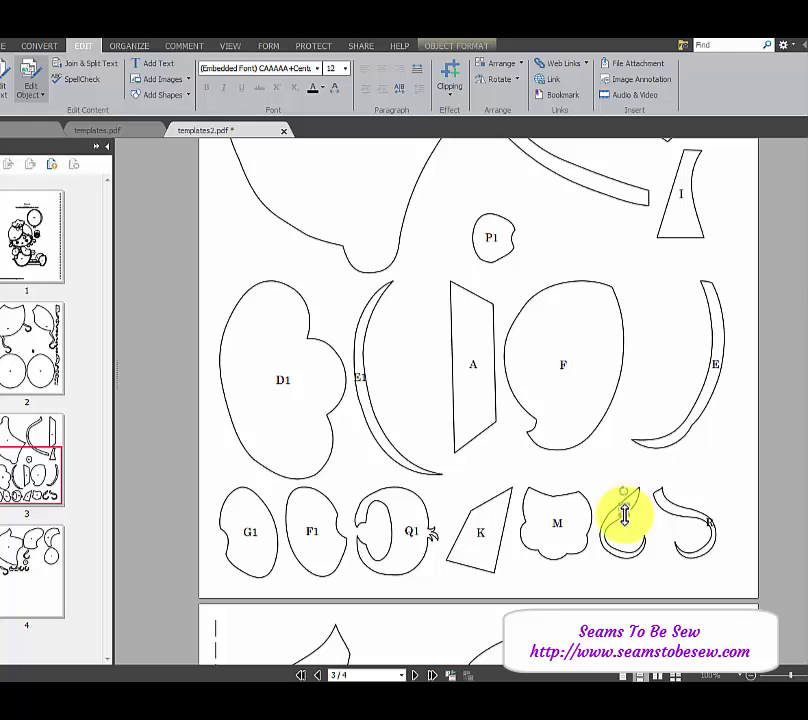
click(641, 530)
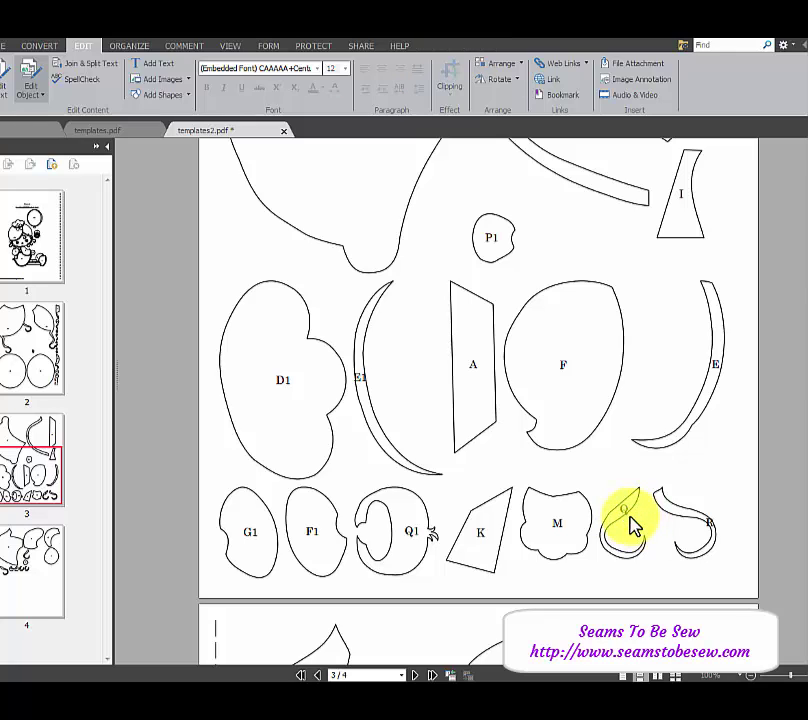
- Try other positions for label Q around the neck of its hook shape, ending just outside the outline
click(623, 514)
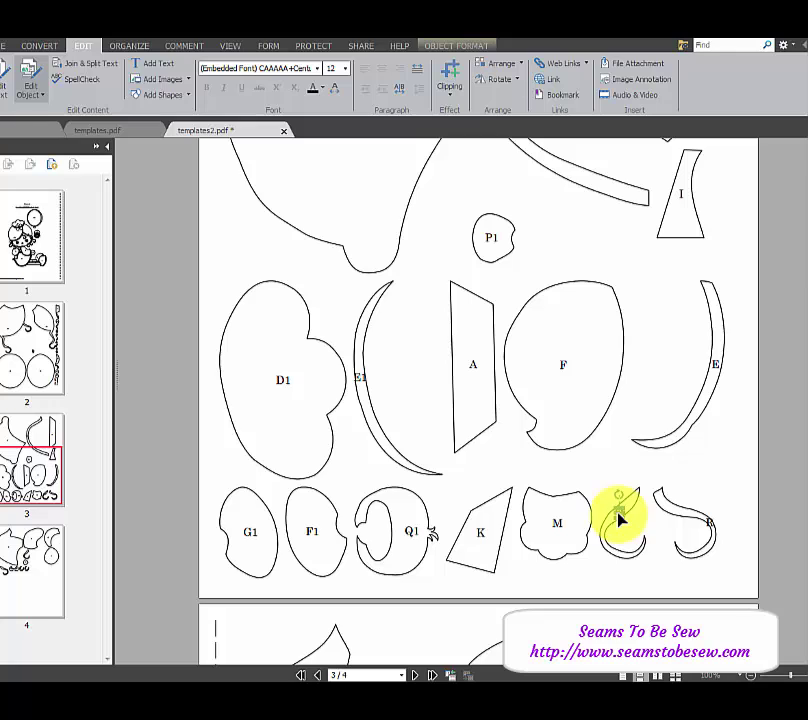
click(620, 520)
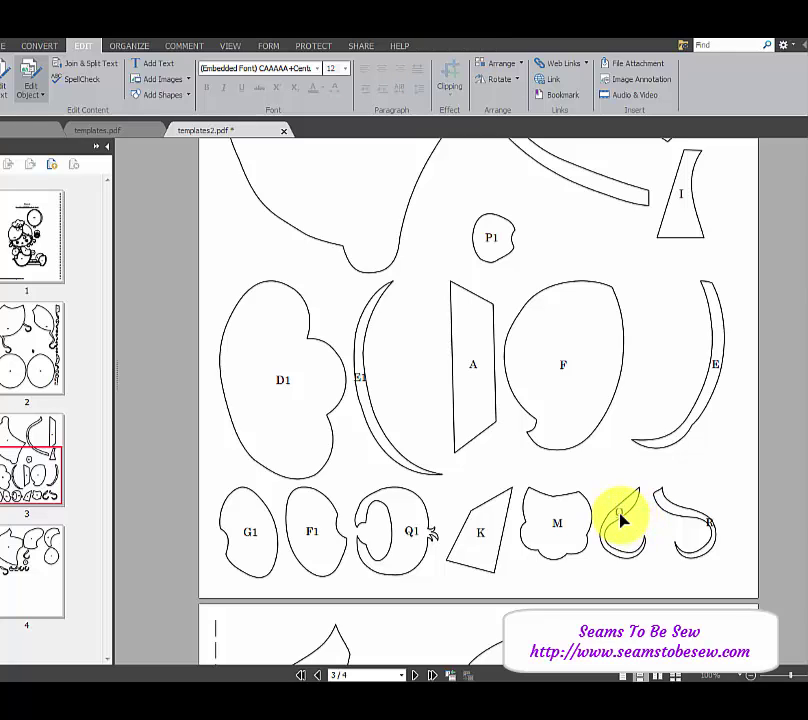
click(620, 516)
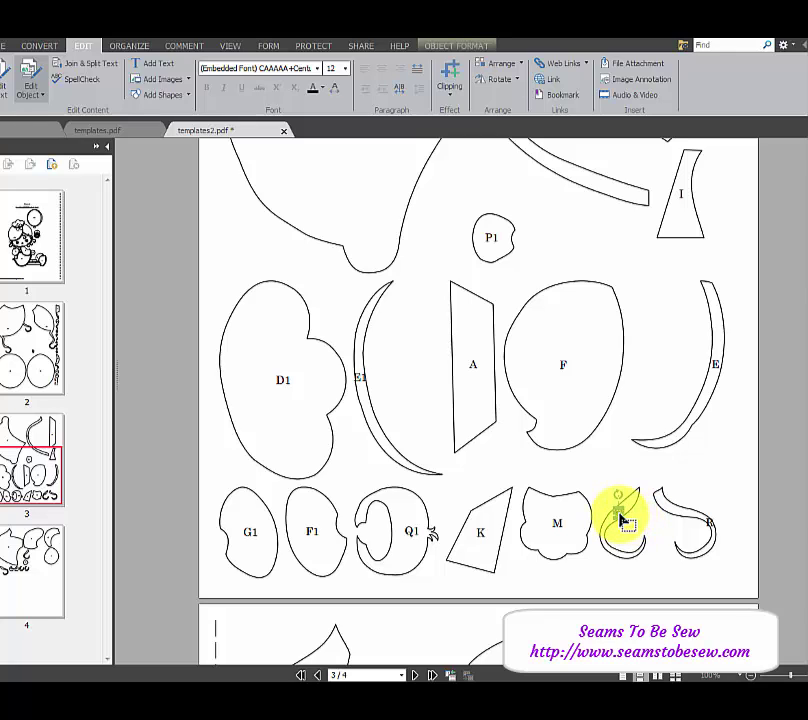
click(641, 527)
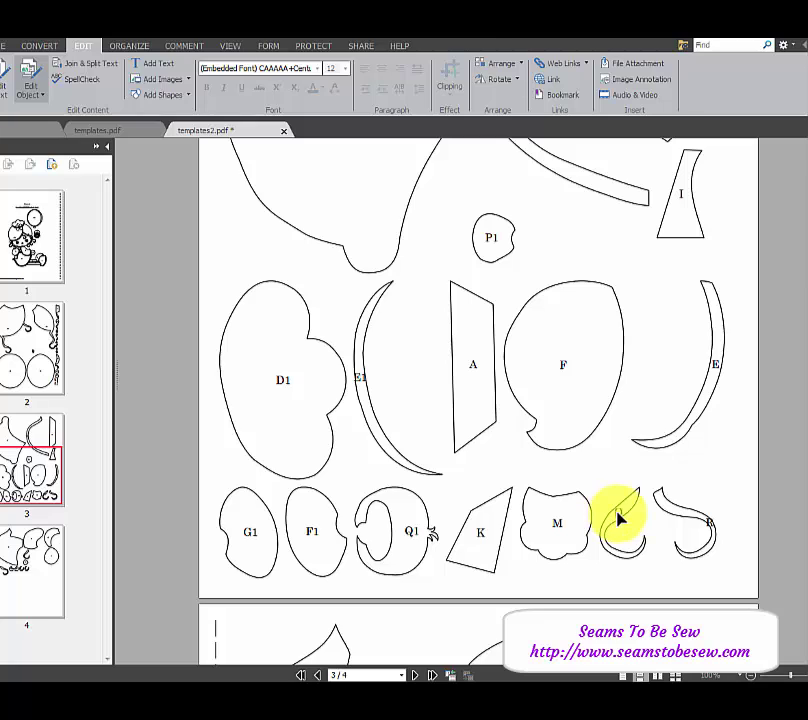
click(620, 516)
drag(615, 493, 652, 528)
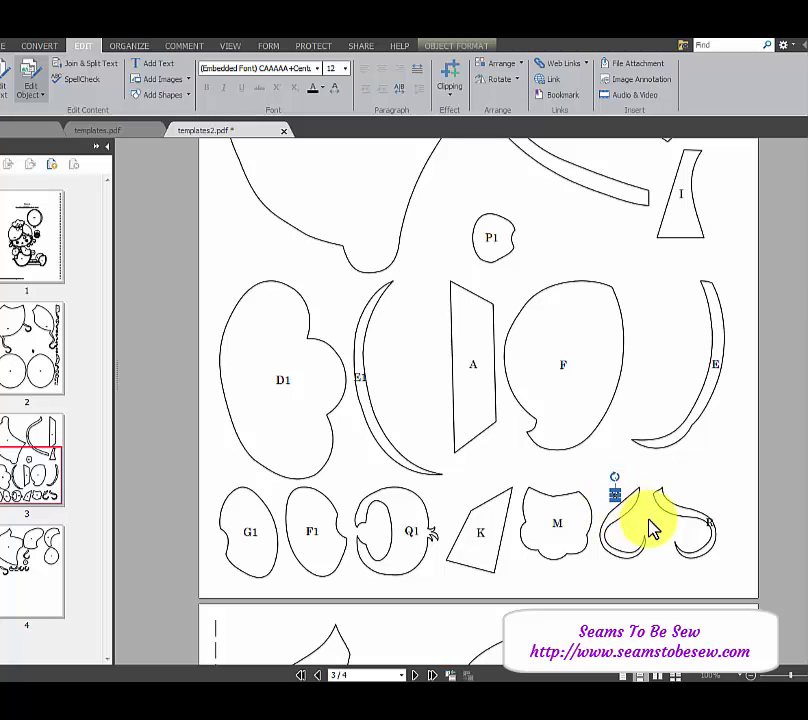
click(646, 523)
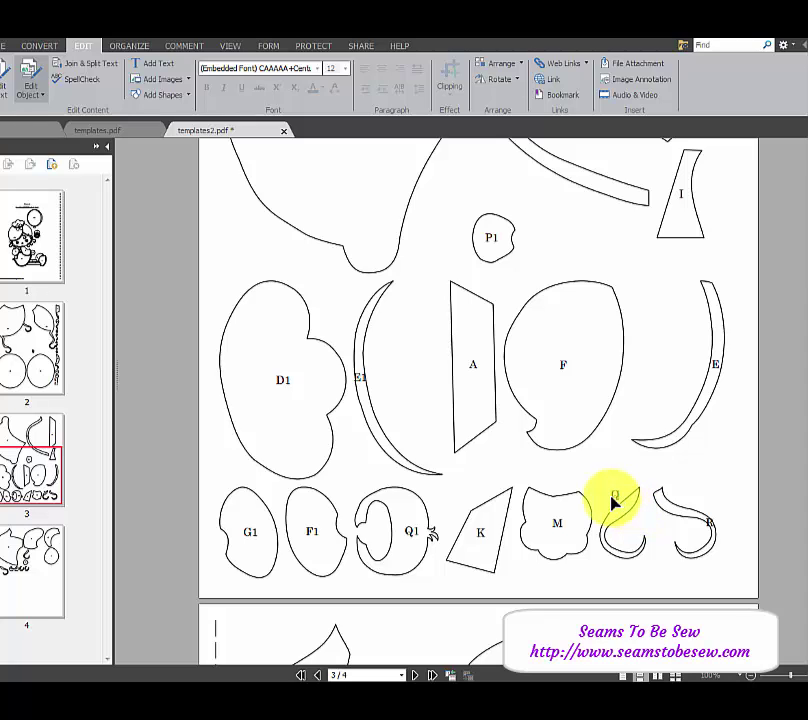
- Shrink label Q slightly and place it inside the upper stem of its hook shape
click(618, 500)
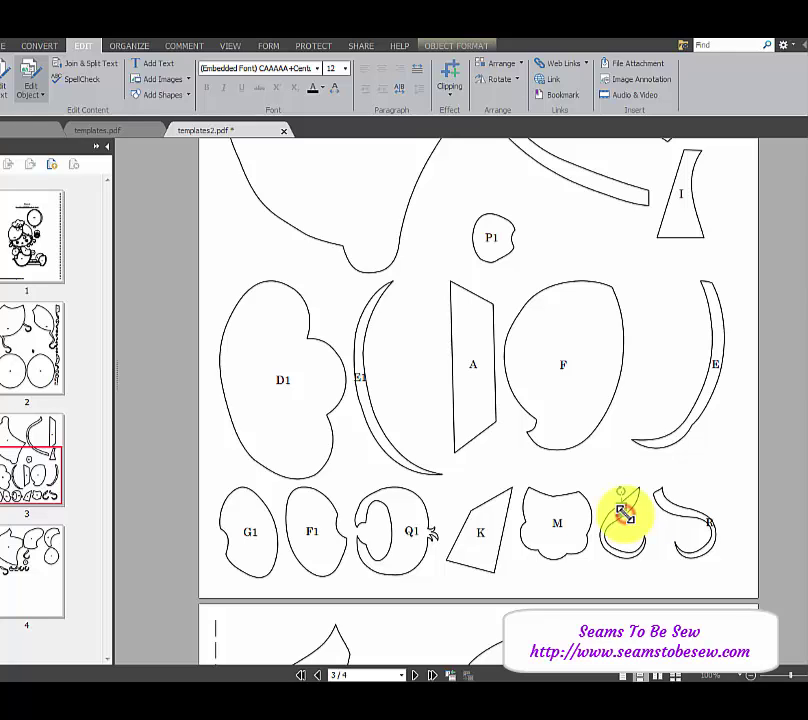
drag(622, 512, 623, 512)
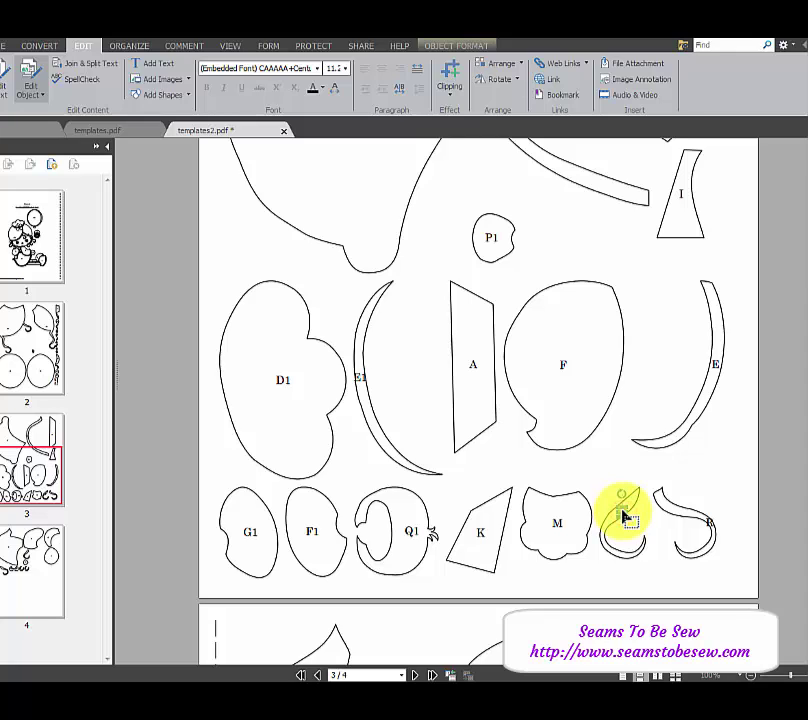
click(638, 526)
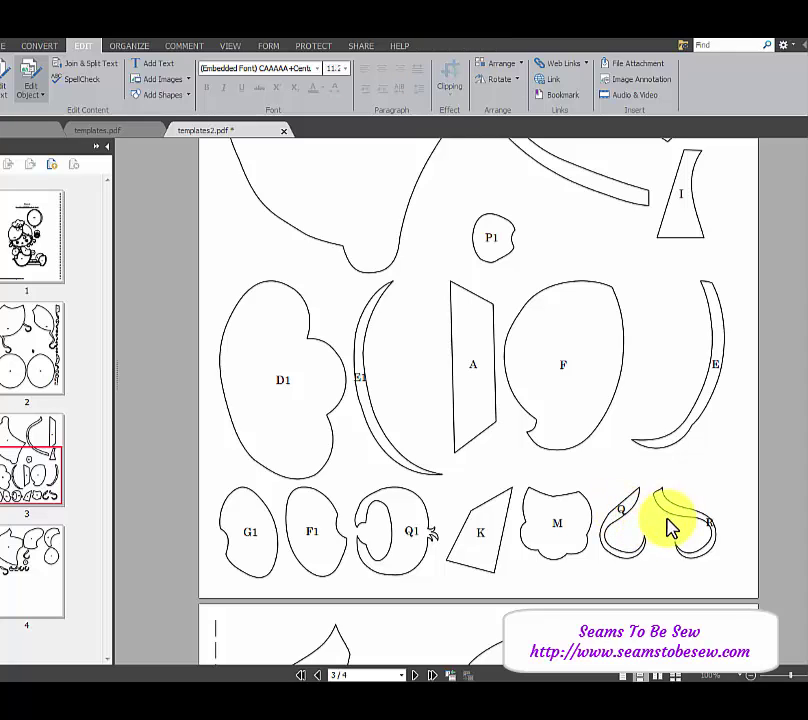
- Move label R into the upper end of its hook shape and shrink label E1 to size 10 within its curved strip
drag(660, 527, 712, 491)
click(711, 484)
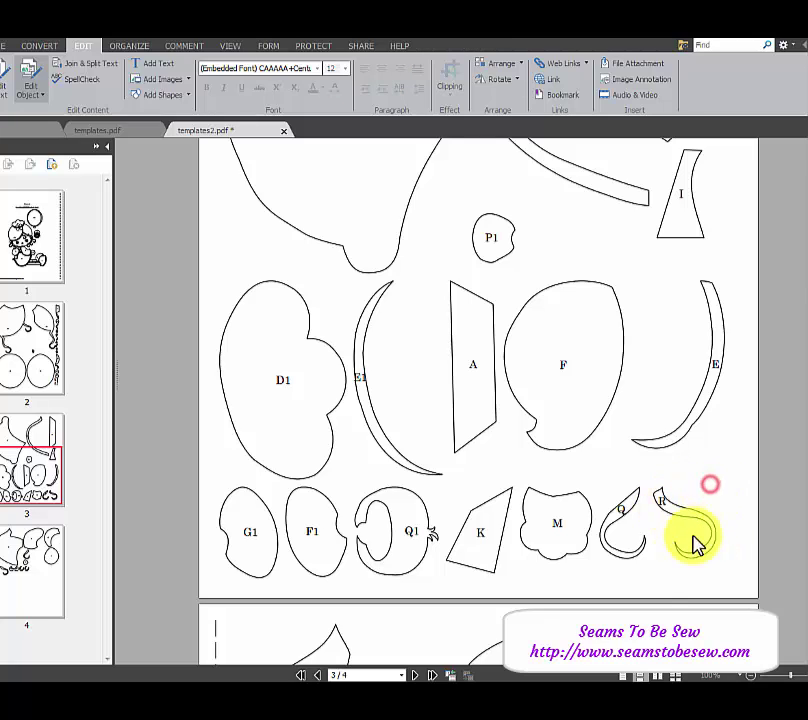
click(360, 379)
drag(360, 379, 391, 398)
click(390, 392)
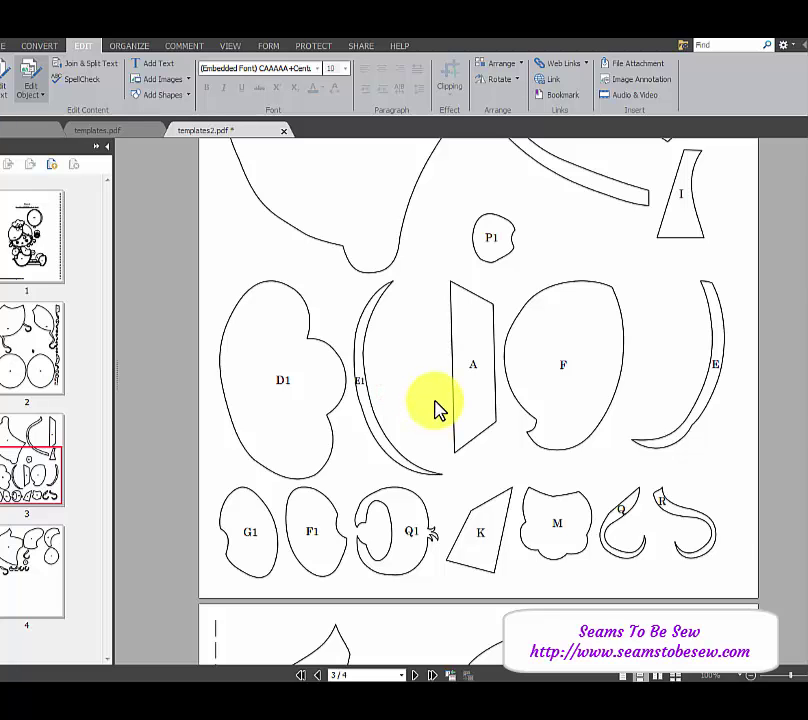
- Move labels Z1 and Z on page 4 off their crescent shapes, placing each just below its crescent
scroll(435, 410, down, 6)
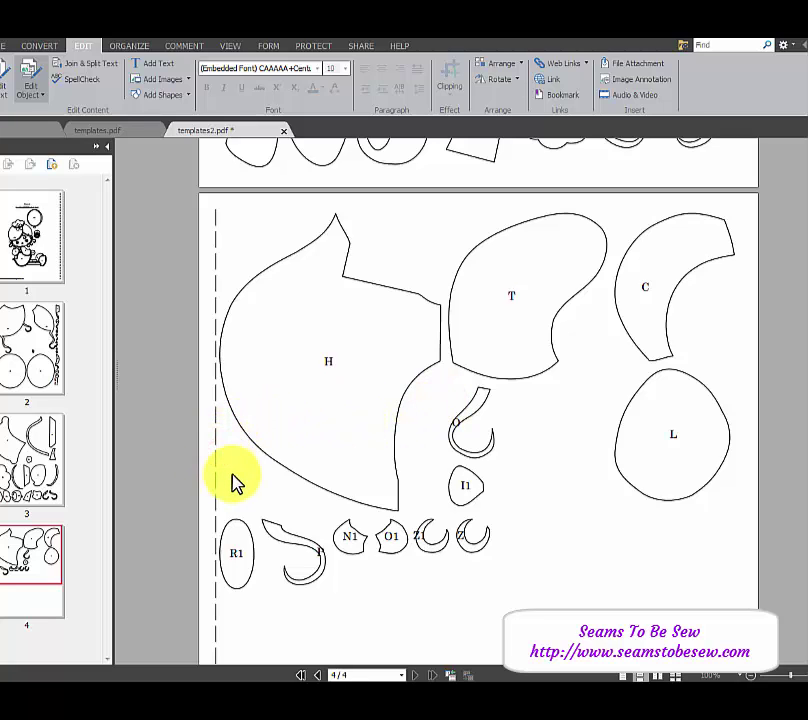
scroll(231, 487, down, 3)
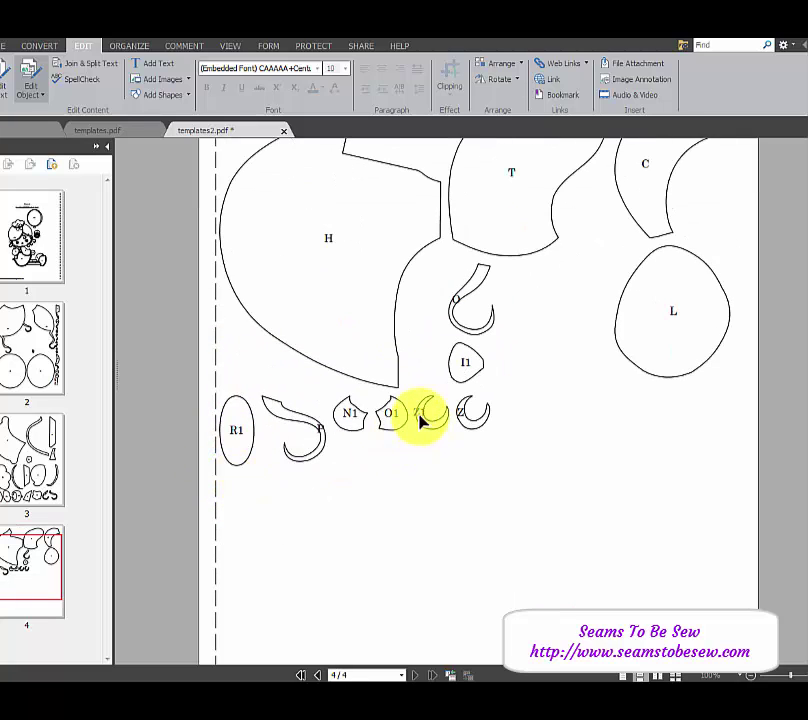
drag(418, 418, 464, 437)
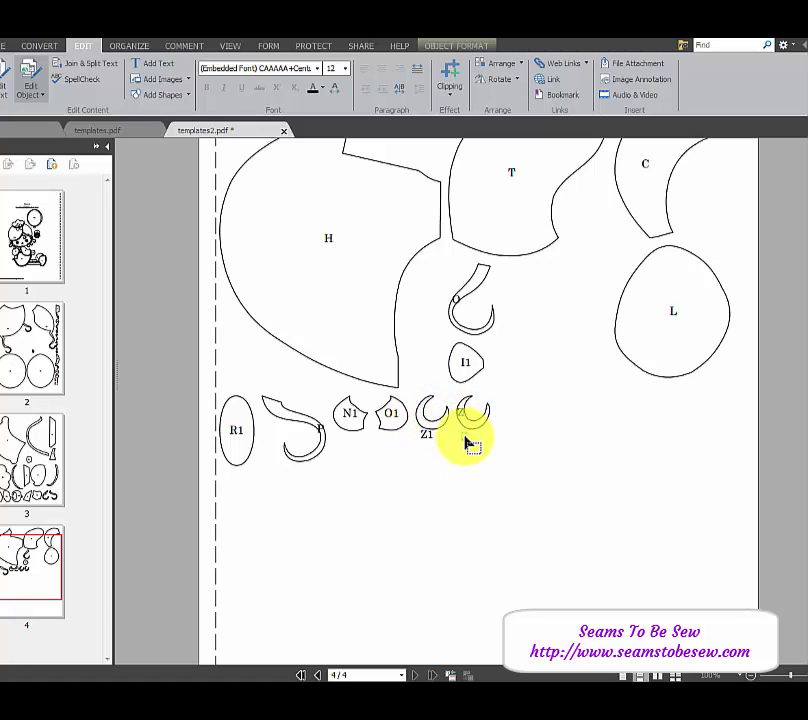
click(426, 436)
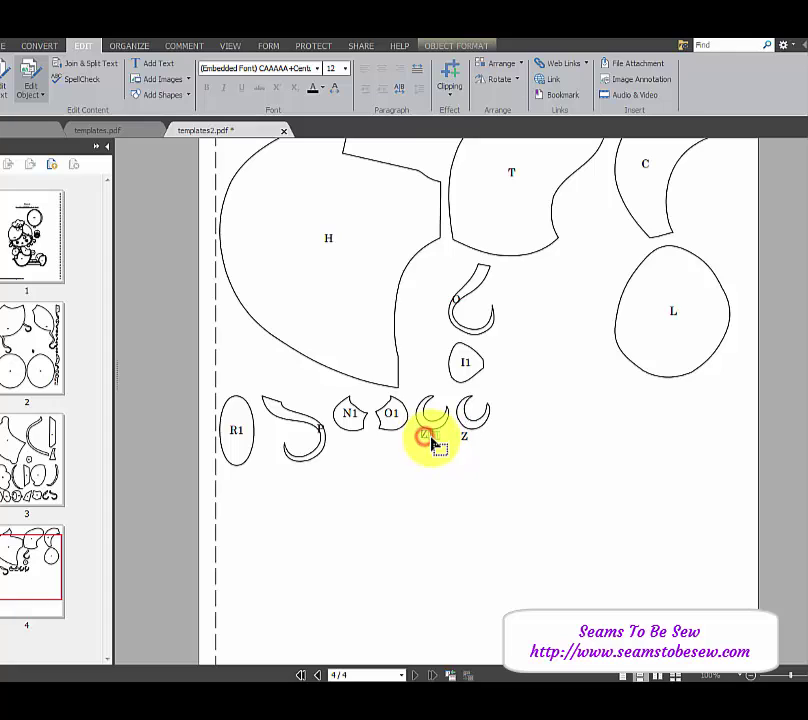
click(440, 460)
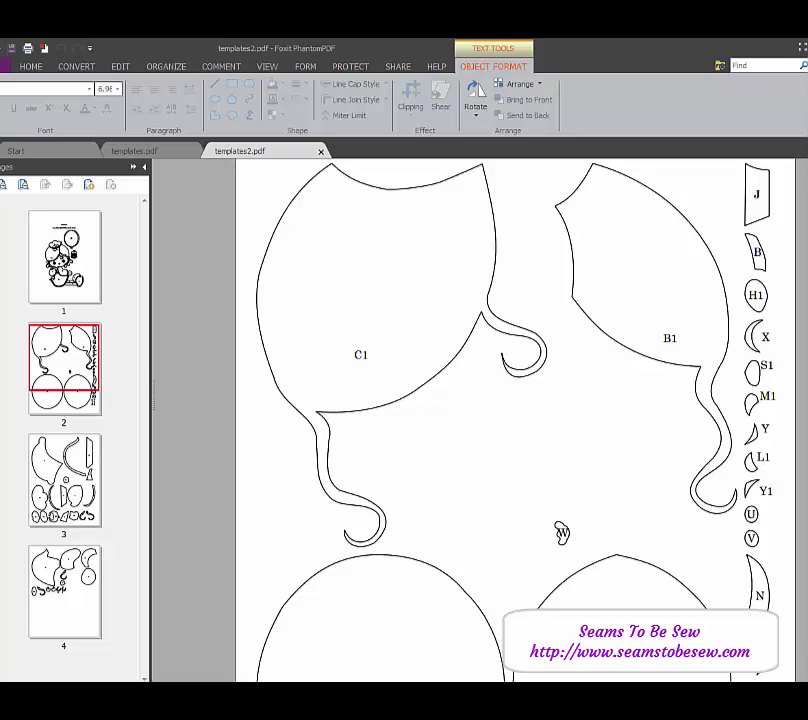
- Switch to Inkscape and move label B1 up to the middle of its template shape
key(shift+F10)
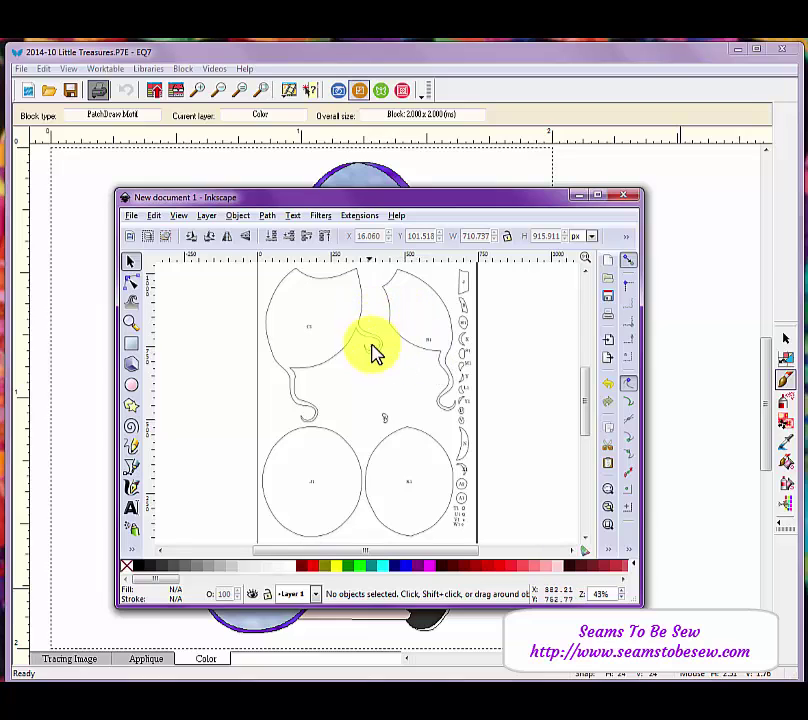
click(429, 345)
mouse_move(433, 343)
mouse_down()
mouse_move(422, 325)
mouse_move(433, 345)
mouse_up()
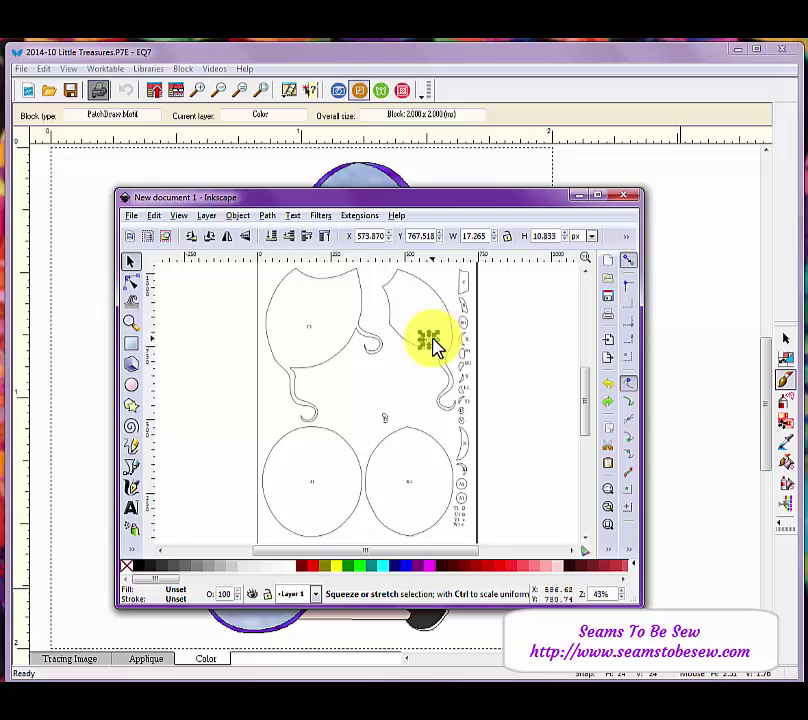
drag(429, 343, 421, 319)
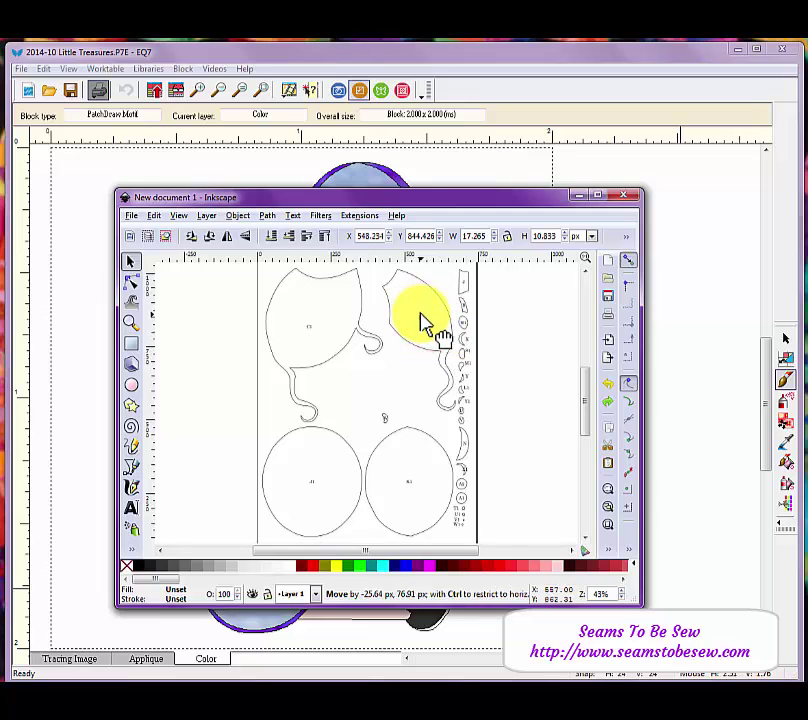
click(411, 366)
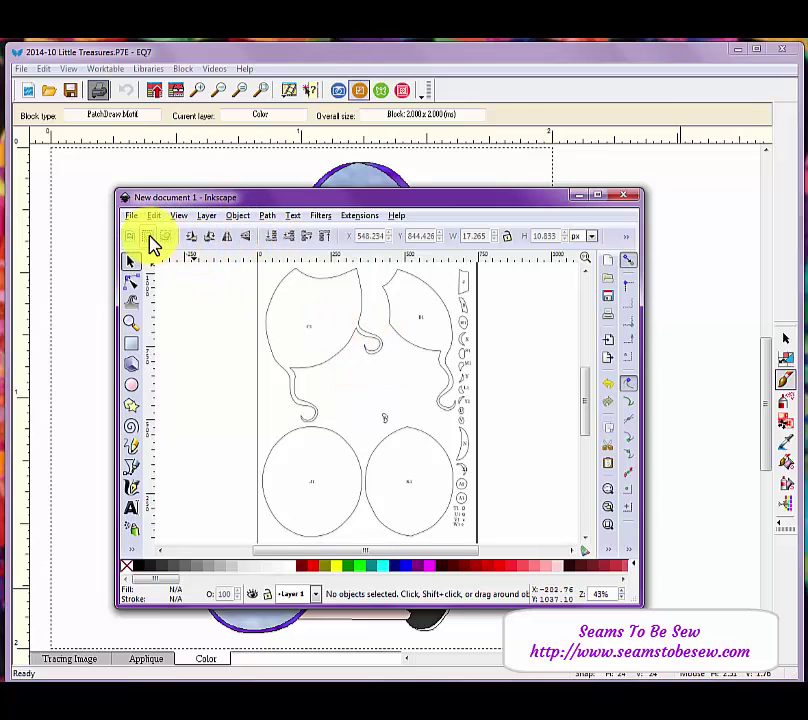
click(185, 283)
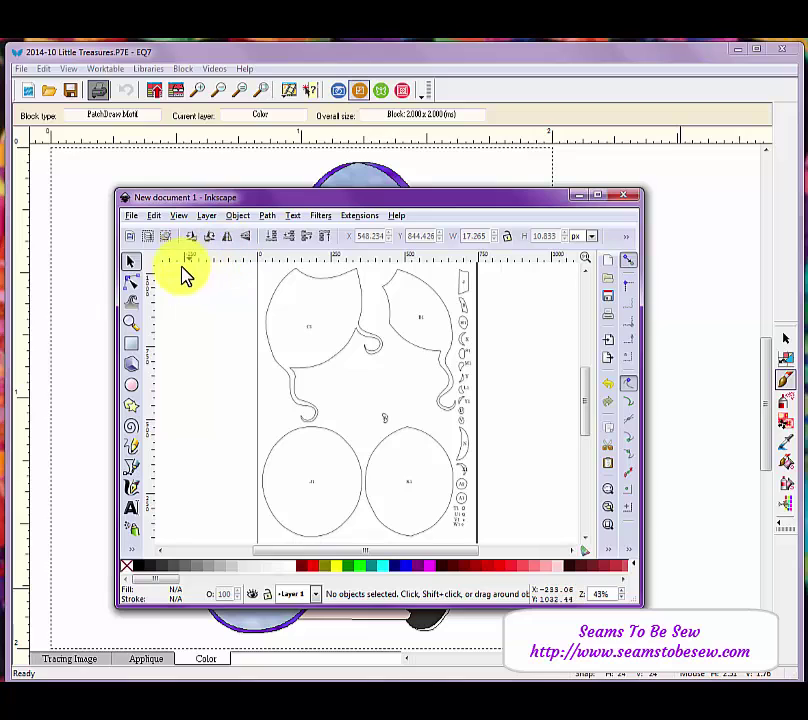
- Try to print the drawing with Nitro PDF Creator (Pro 9), saving it as Print New document 1.pdf in the 2014-10 folder
click(132, 217)
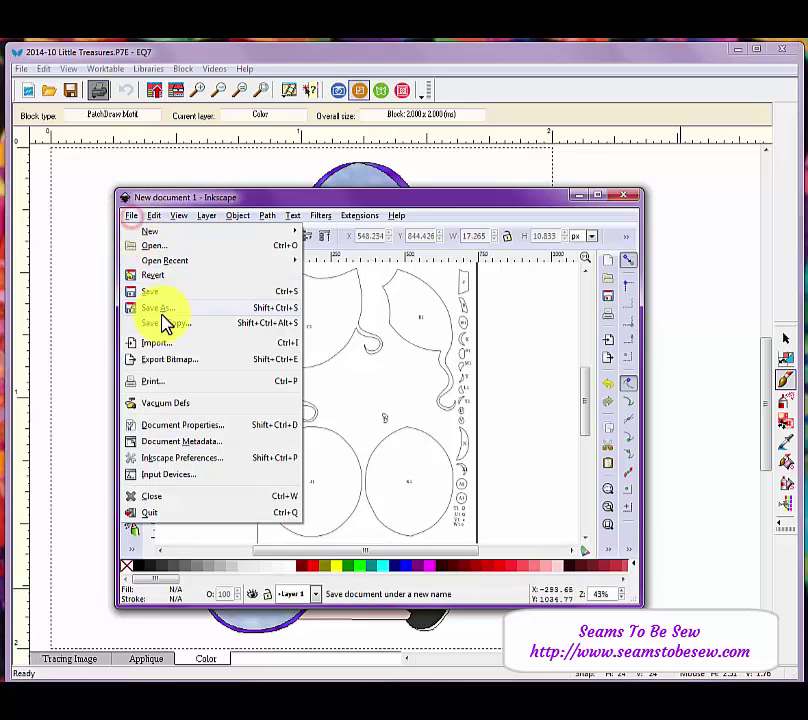
click(168, 385)
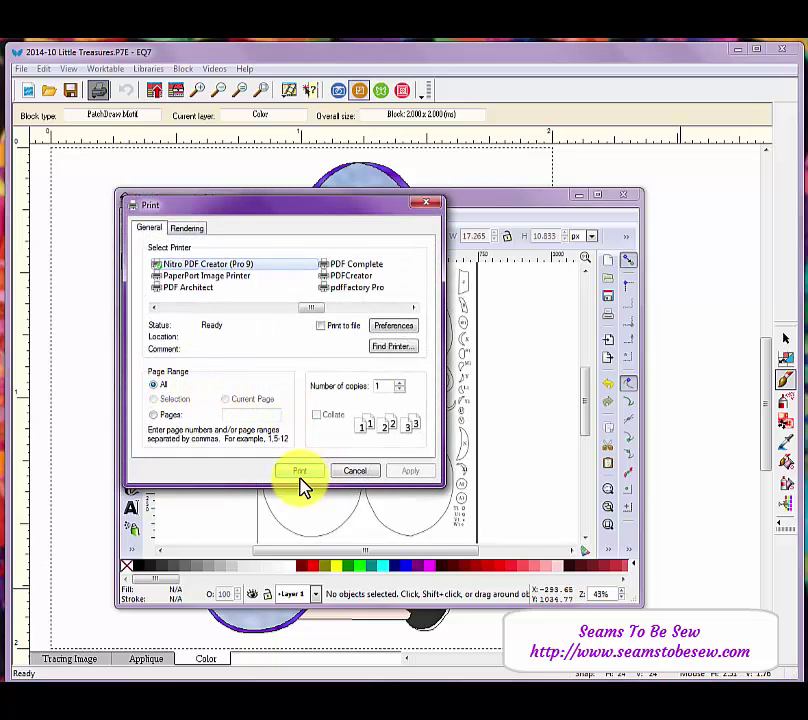
click(299, 475)
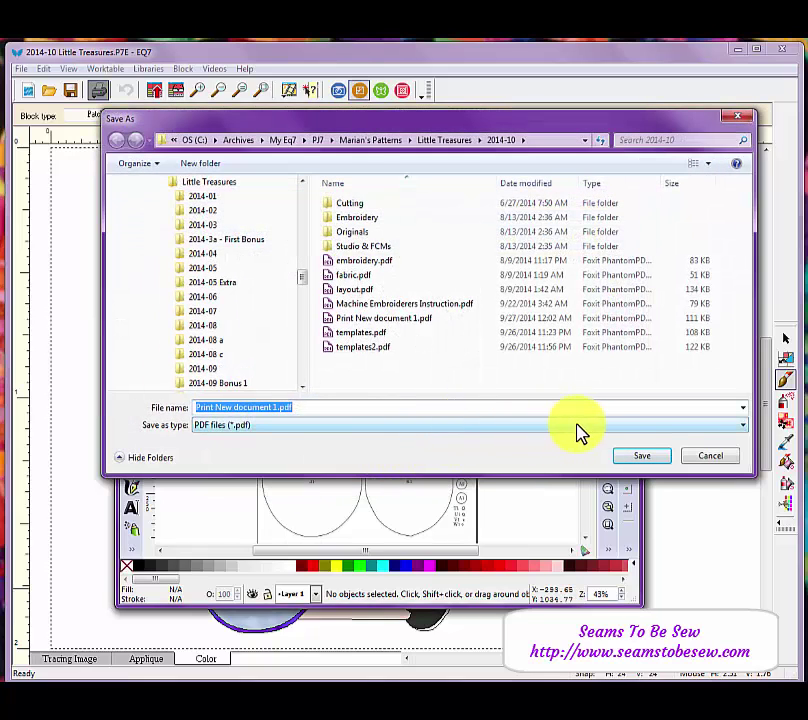
click(630, 460)
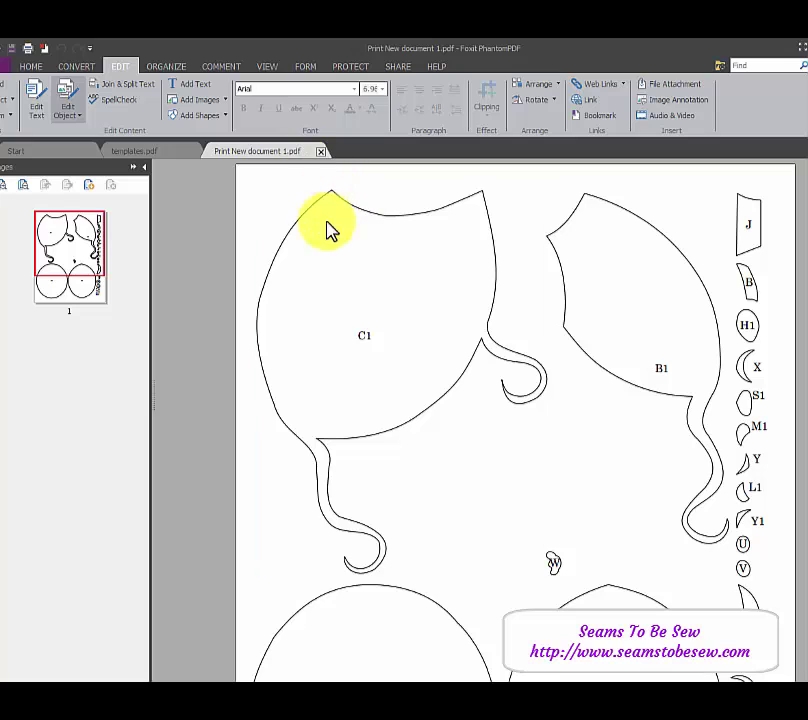
- Look over the template shapes and labels of Print New document 1.pdf in Foxit PhantomPDF
click(321, 362)
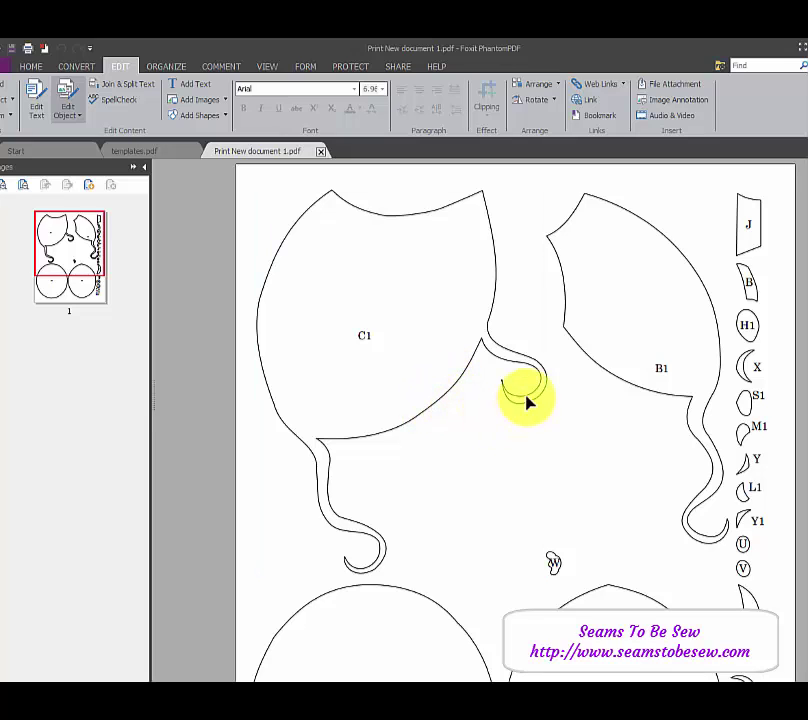
scroll(613, 457, down, 4)
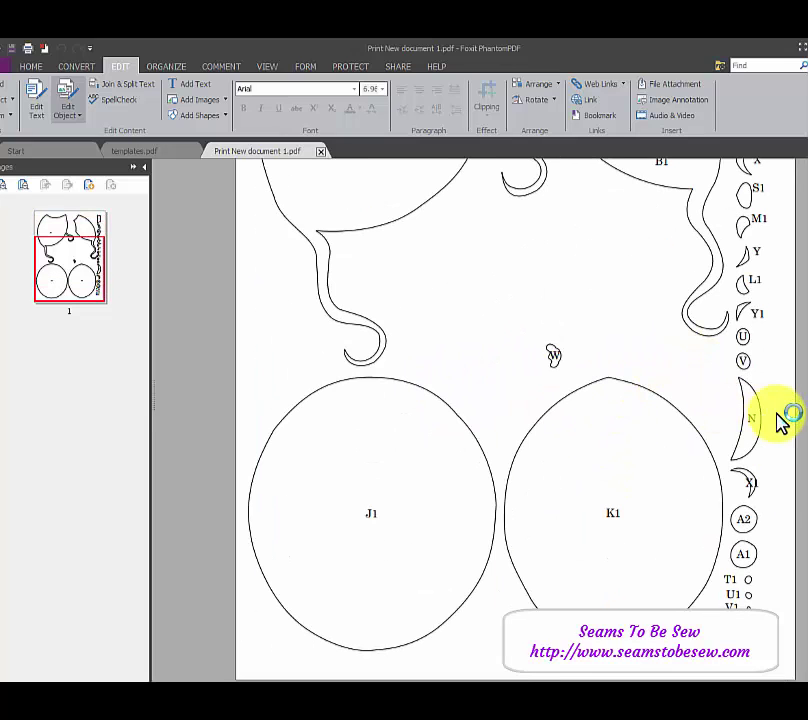
scroll(785, 428, up, 3)
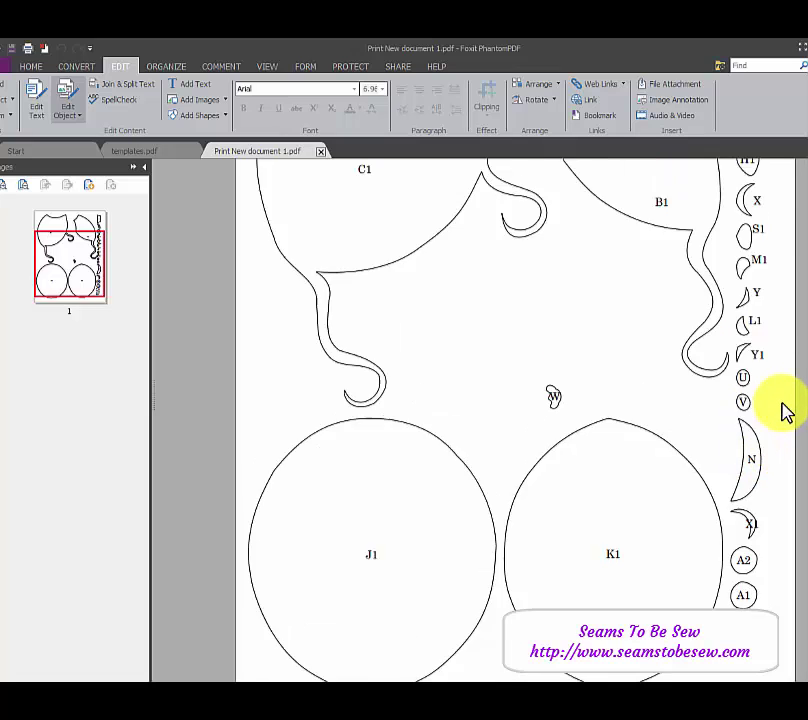
scroll(779, 385, up, 1)
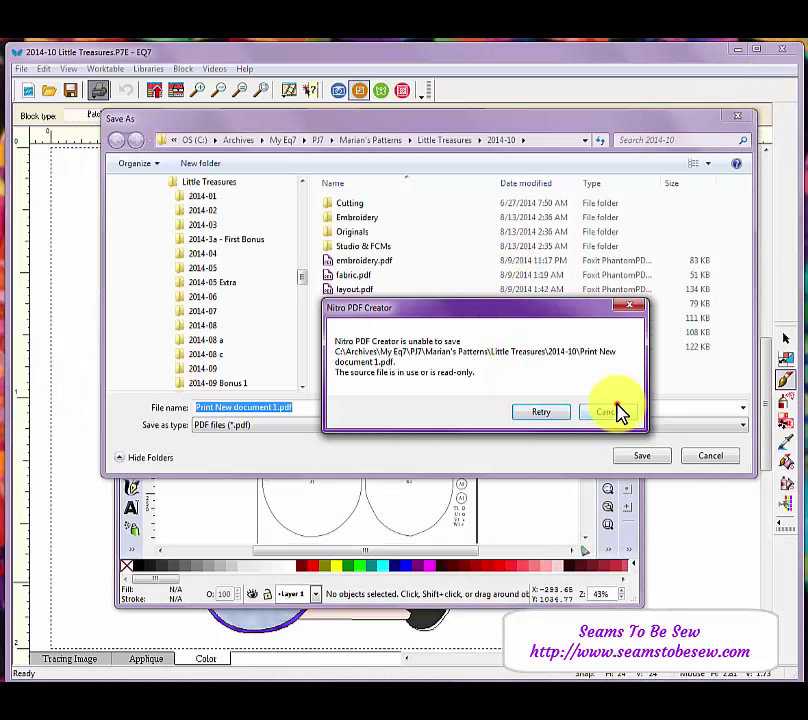
- Cancel saving the printed PDF and minimize the Inkscape window to return to the block in EQ7
click(617, 406)
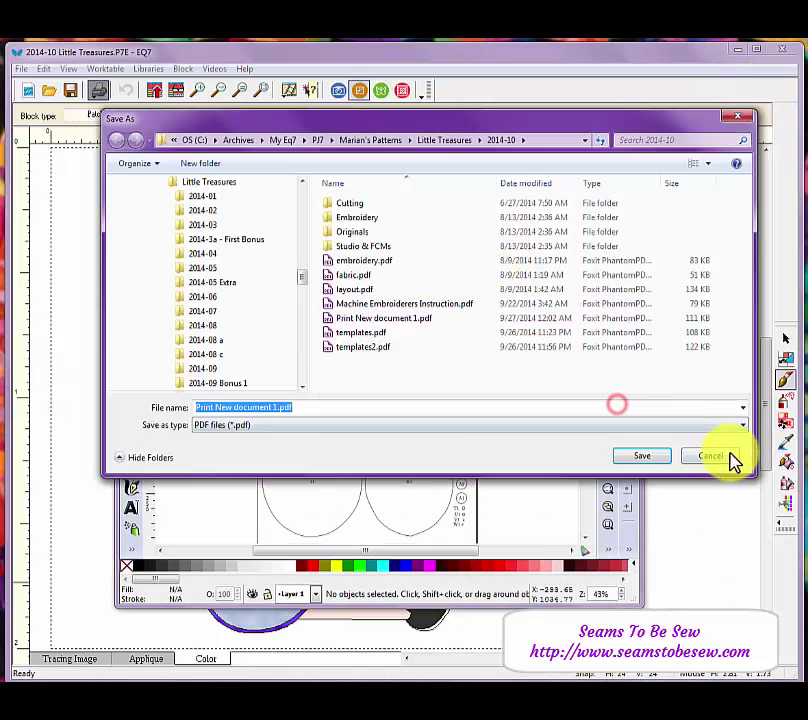
click(712, 456)
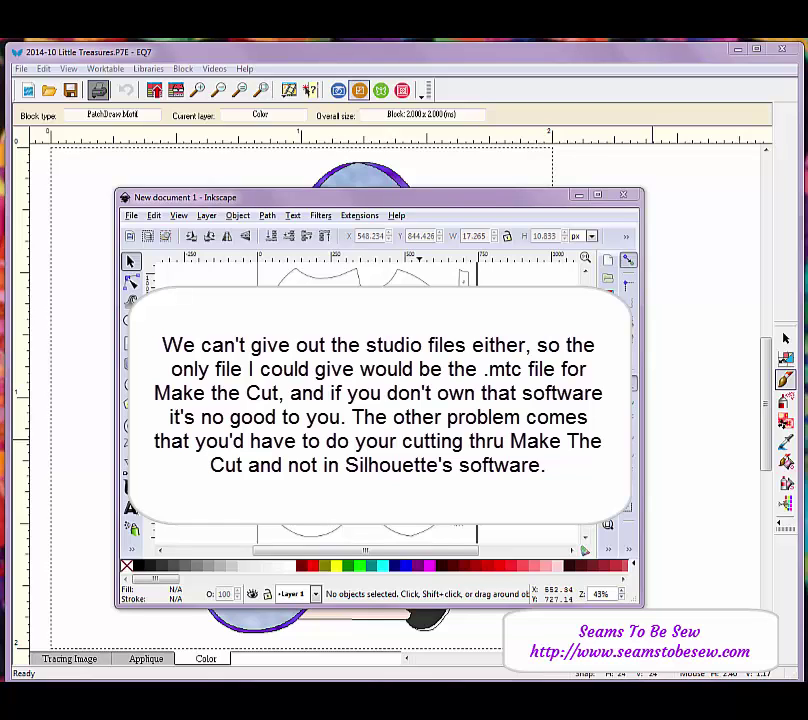
click(579, 198)
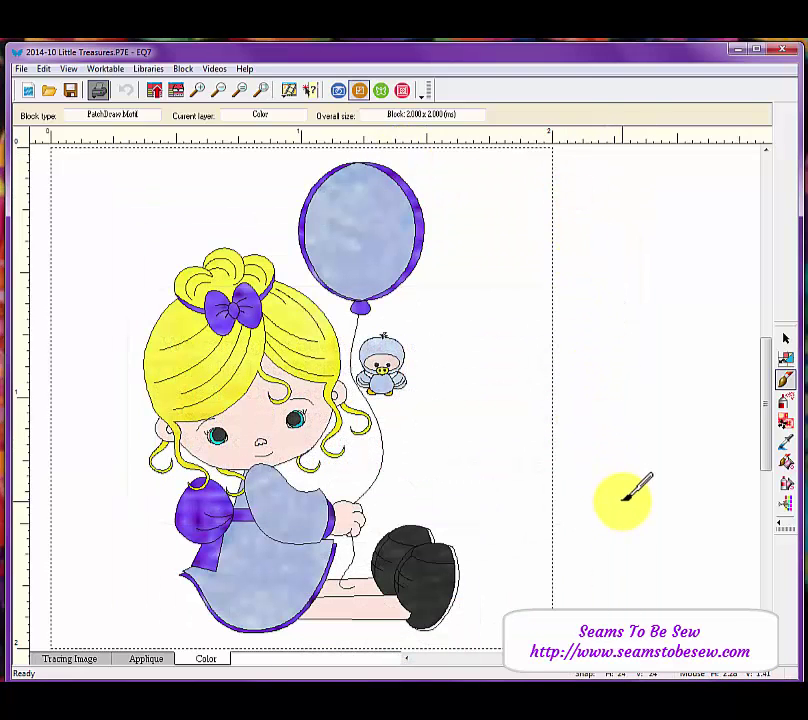